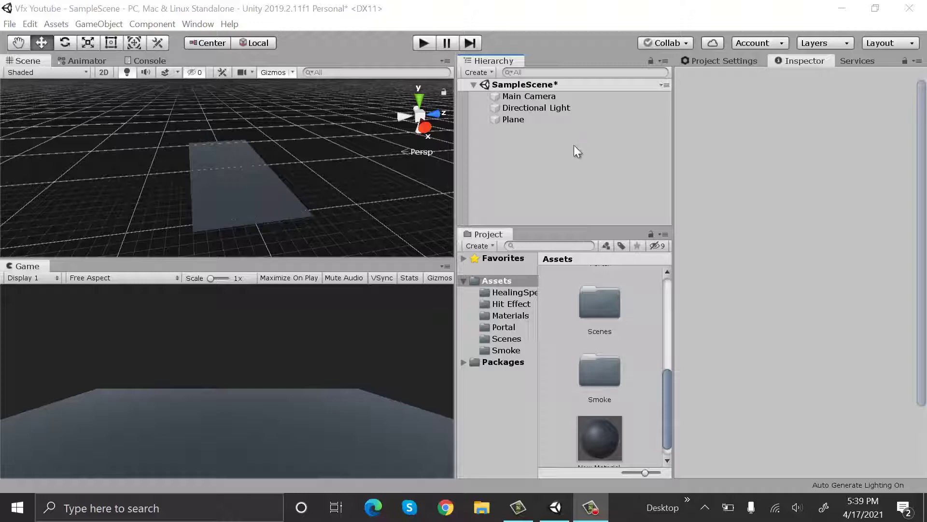
- Add a Particle System named Snow and reset its Transform to zero
right_click(548, 137)
mouse_move(652, 308)
left_click(692, 303)
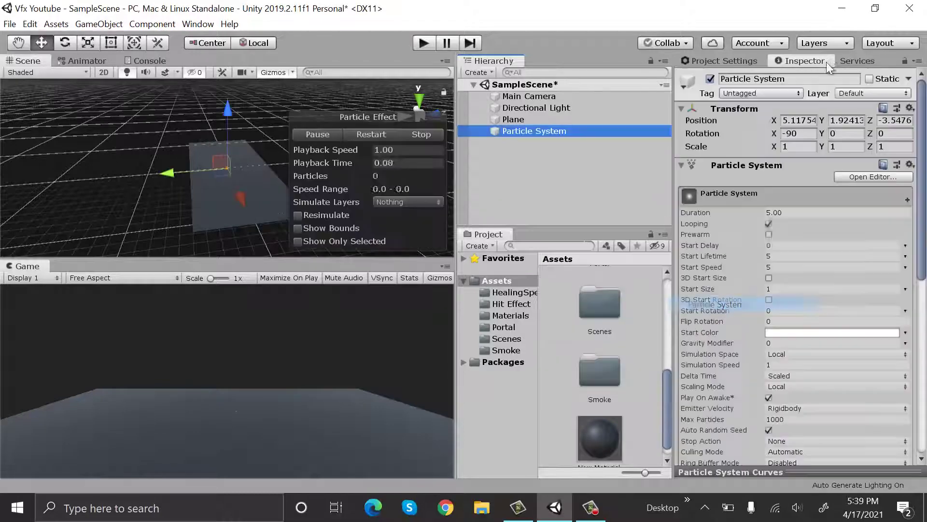
left_click(819, 78)
type("Sno")
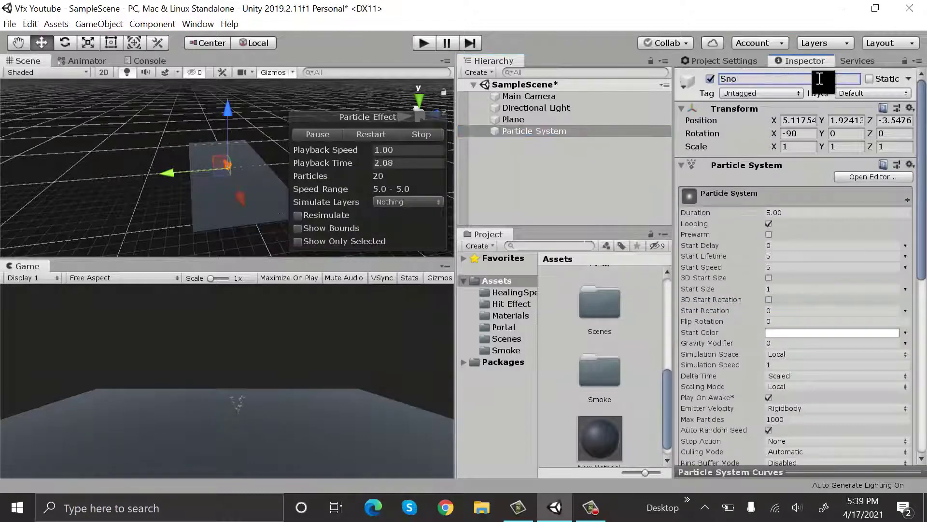
type("w")
key("Return")
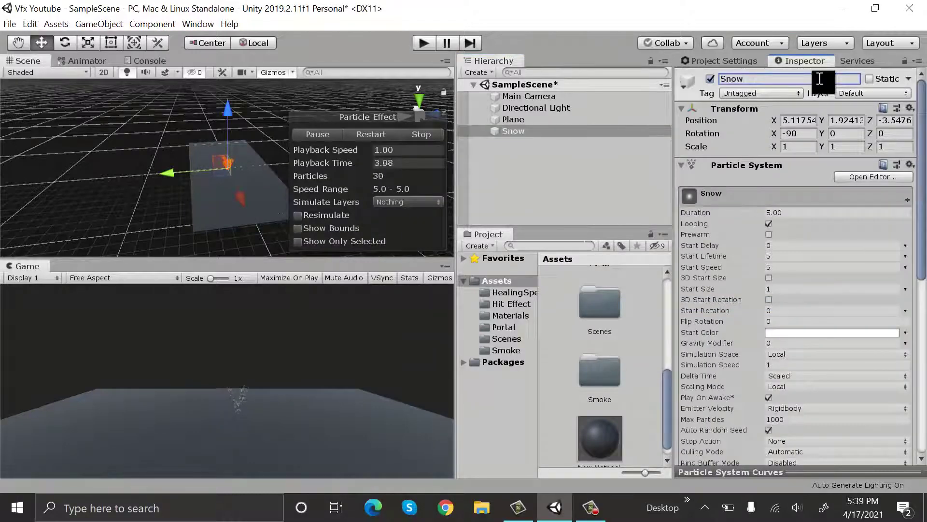
left_click(912, 111)
left_click(901, 121)
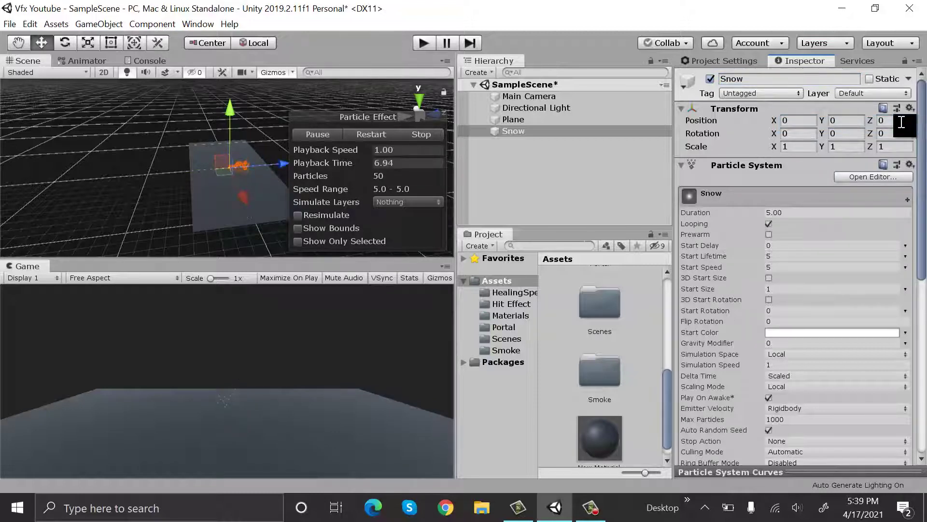
- Move Snow high above the plane to position 4.2, 57.3, -2
scroll(254, 149, "up", 2)
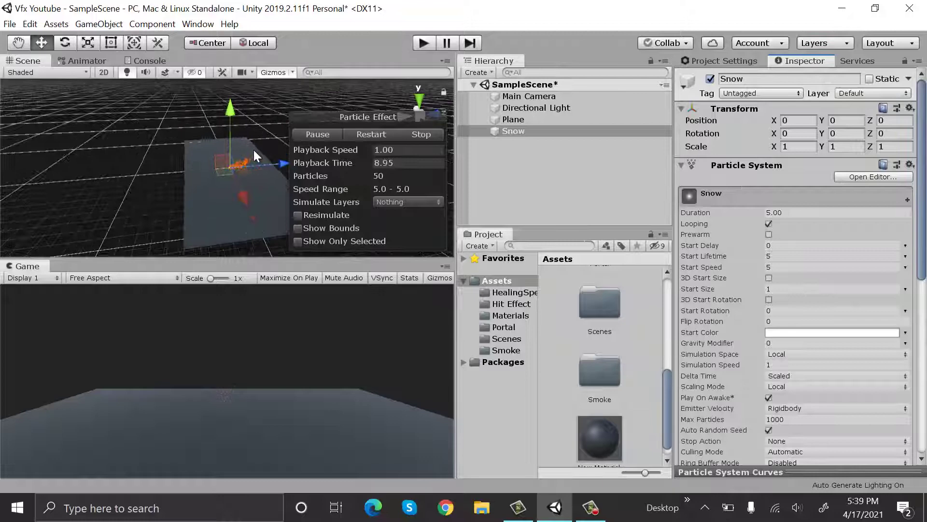
left_click_drag(253, 149, 235, 76, "alt")
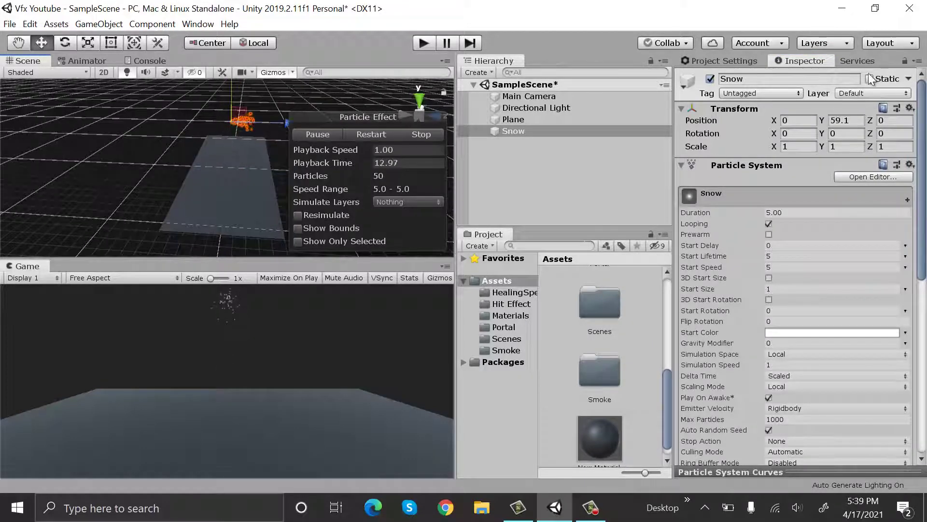
left_click(853, 119)
type("10")
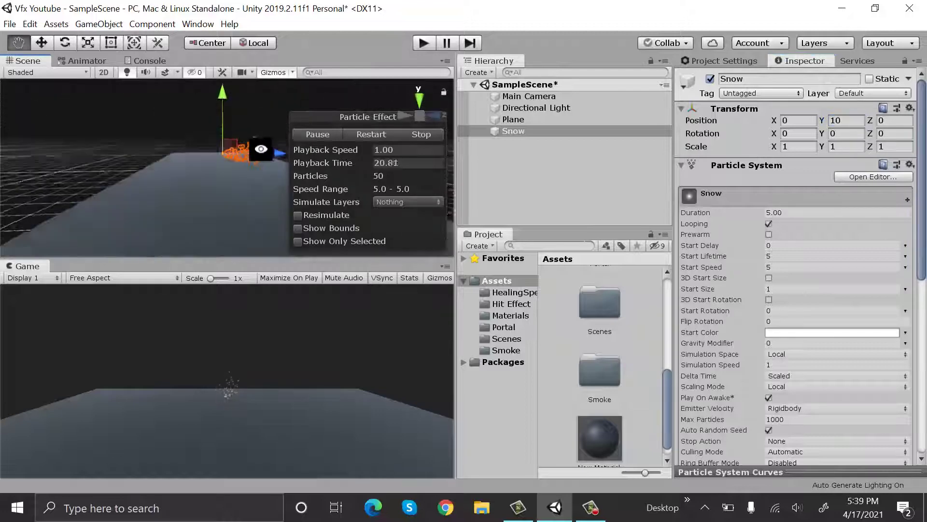
left_click_drag(261, 147, 238, 41, "alt")
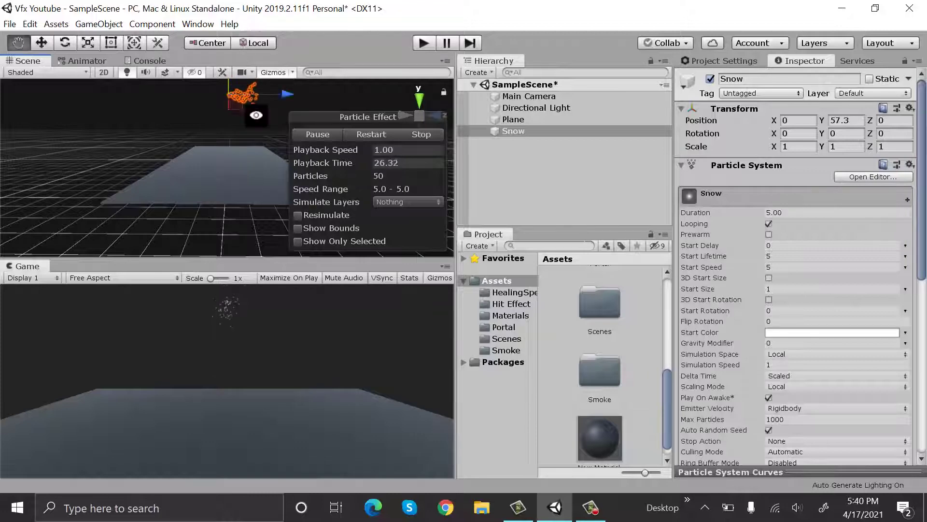
left_click_drag(256, 114, 202, 154, "alt")
key("ctrl+z")
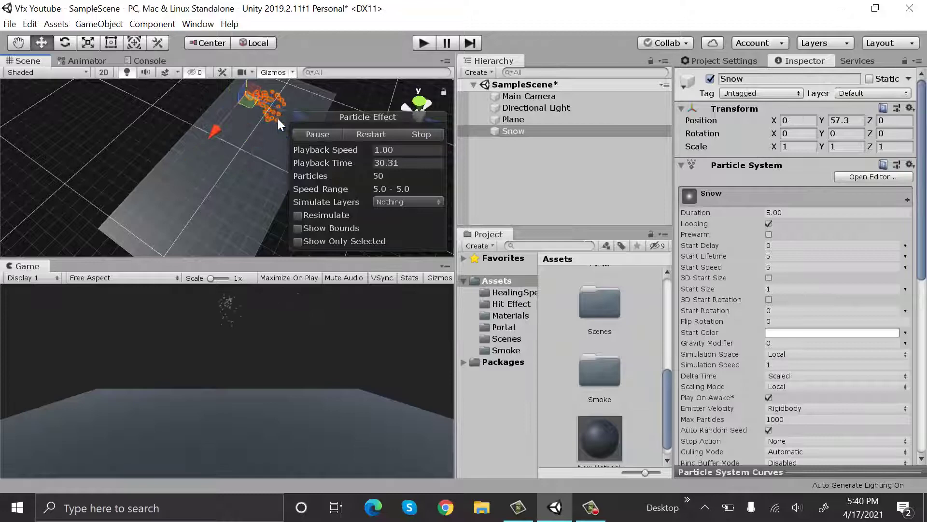
left_click_drag(267, 127, 188, 121)
left_click_drag(128, 103, 144, 97)
scroll(151, 126, "down", 10)
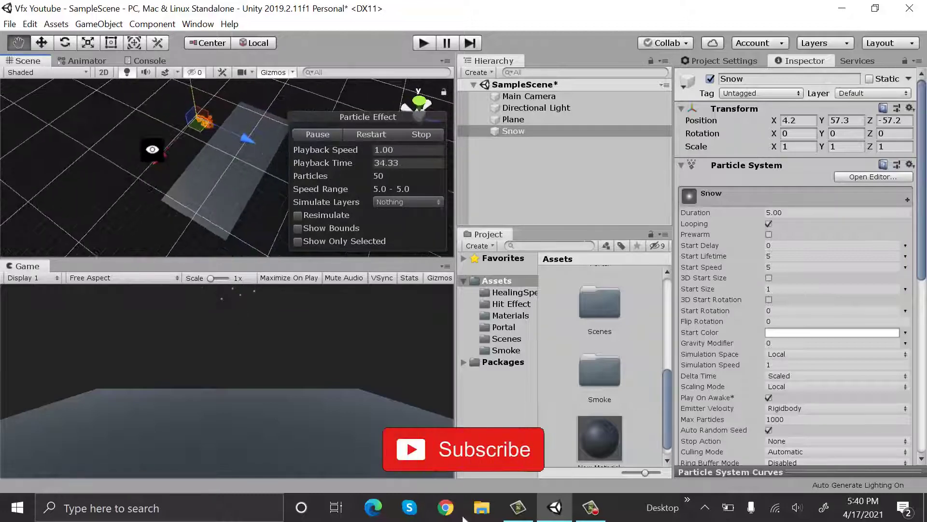
left_click_drag(152, 149, 244, 121, "alt")
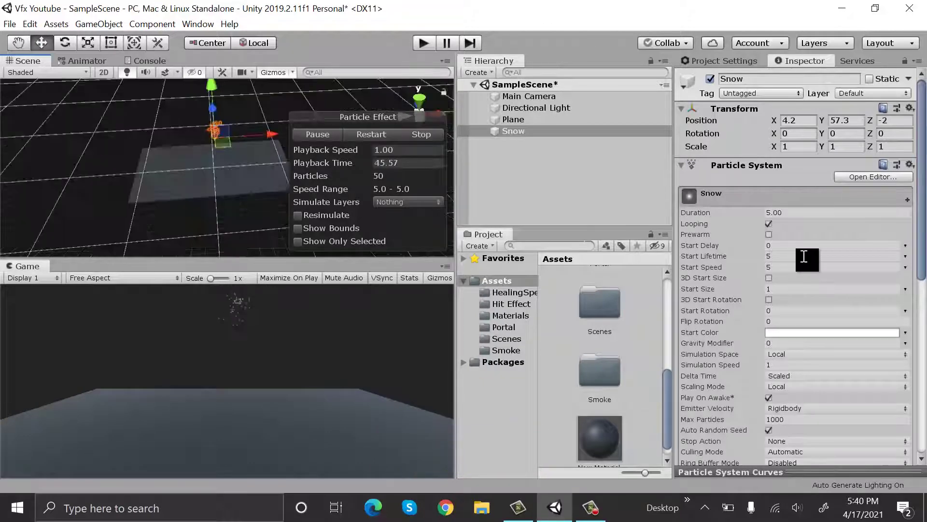
- Set Start Lifetime to 10 and Start Size to random between 0.1 and 0.2
left_click(782, 255)
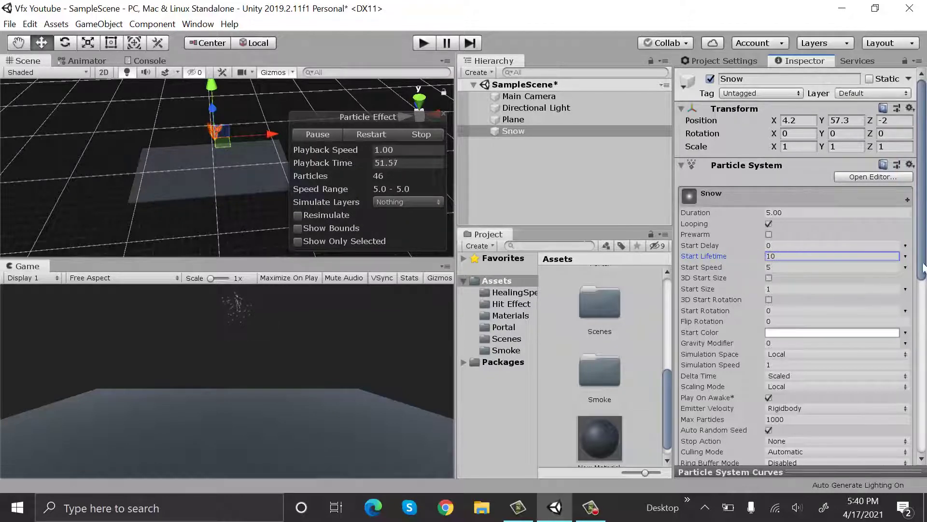
left_click(905, 289)
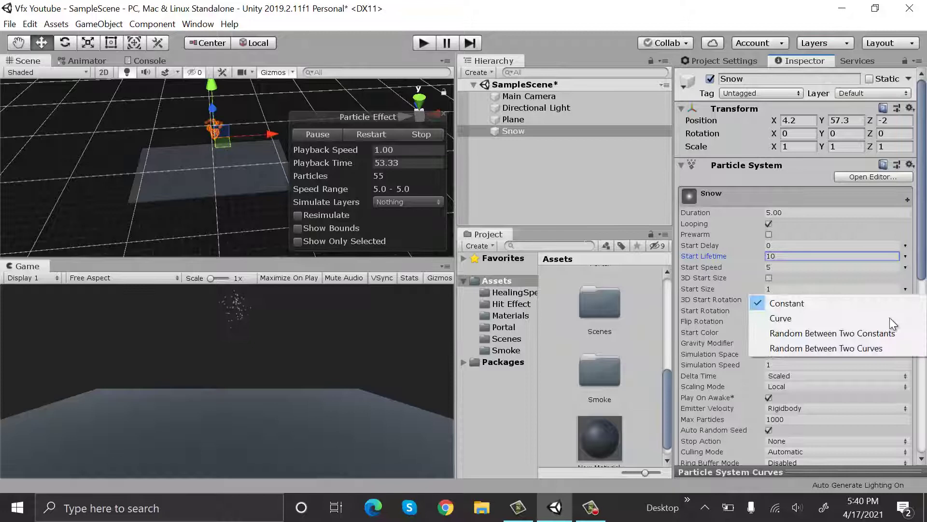
left_click(879, 333)
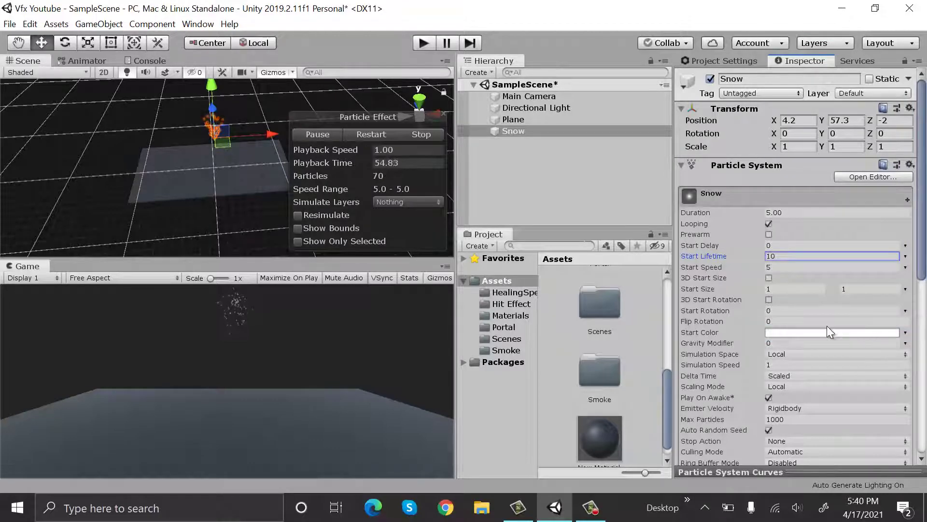
left_click(821, 288)
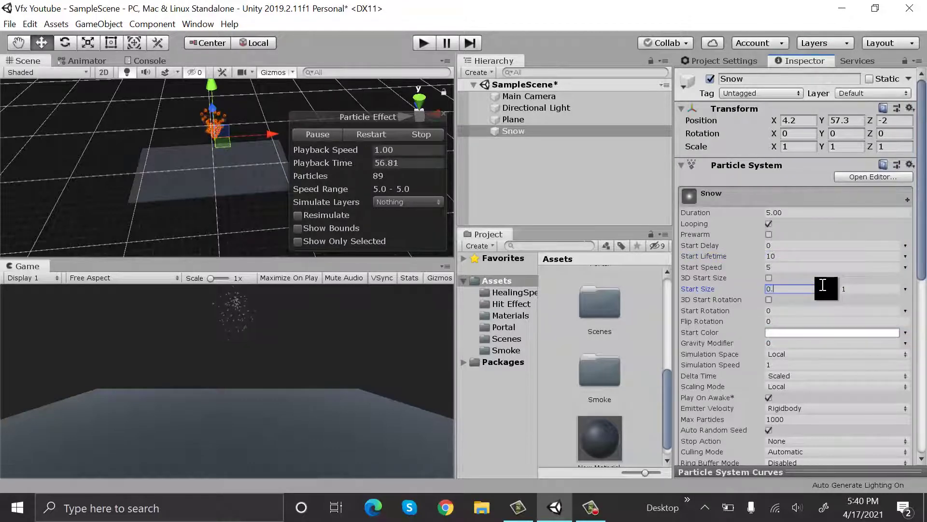
left_click(898, 290)
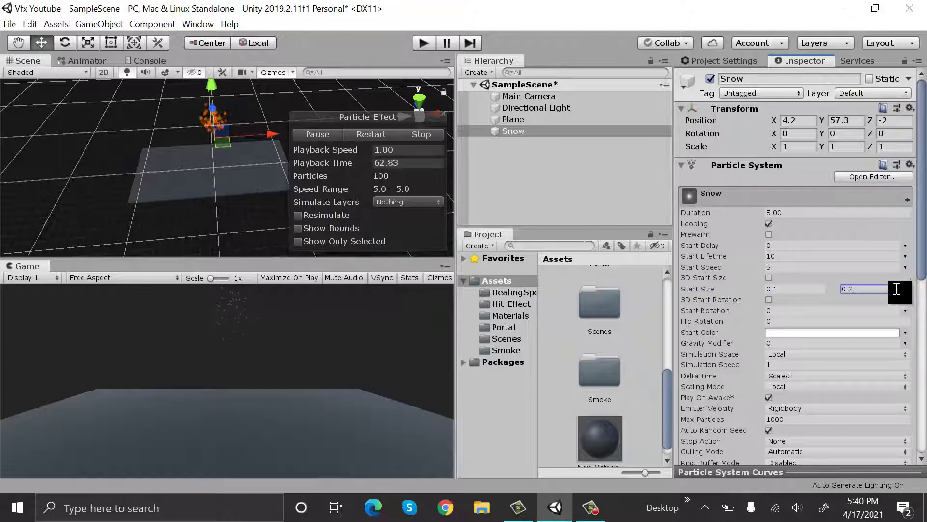
- Enable 3D Start Rotation with random ranges -15/15, -15/15 and -360/360
left_click(769, 300)
left_click(905, 310)
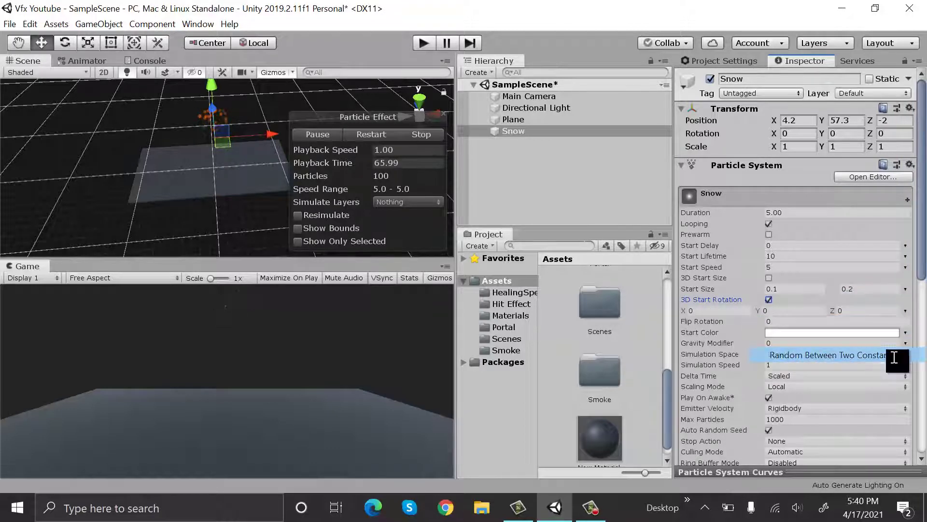
left_click(850, 355)
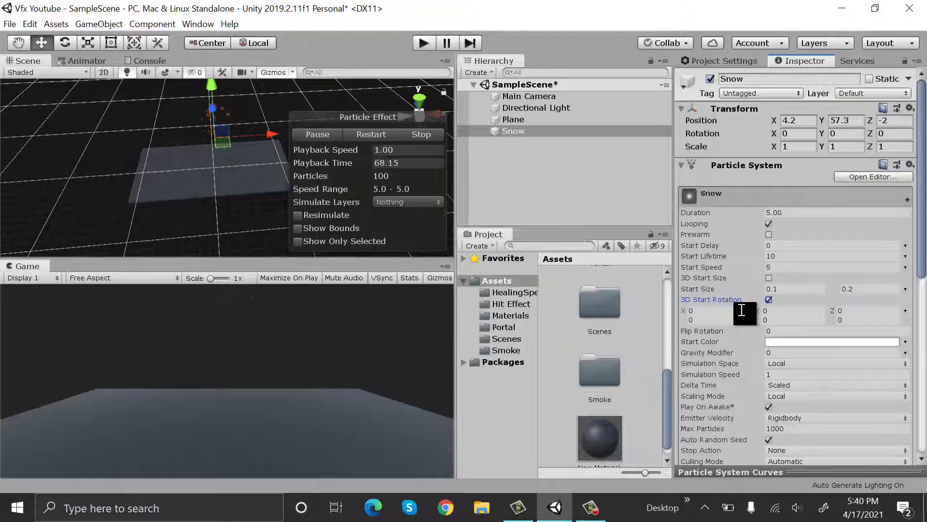
left_click(744, 312)
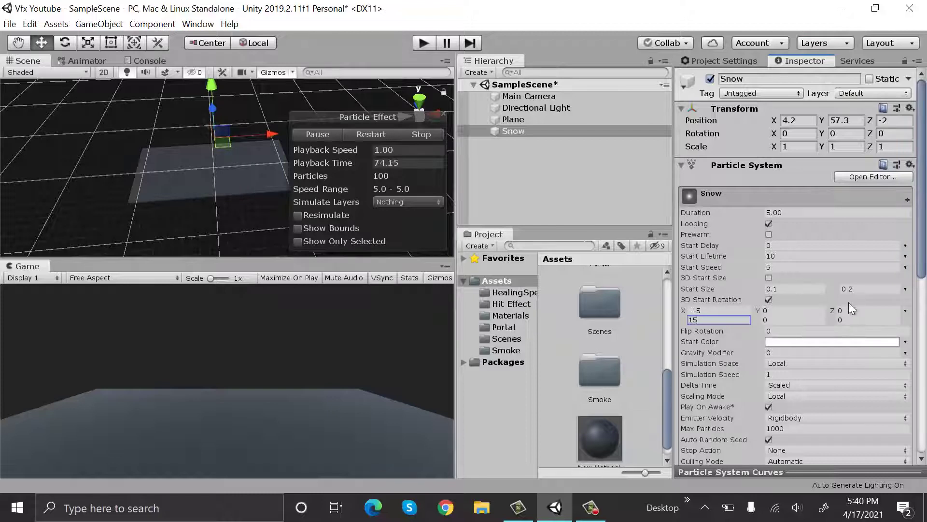
left_click(797, 310)
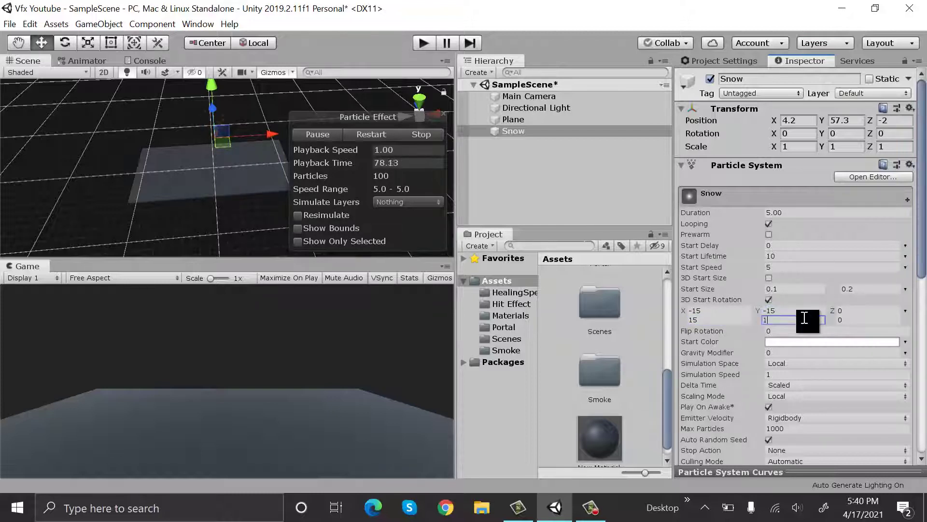
left_click(855, 311)
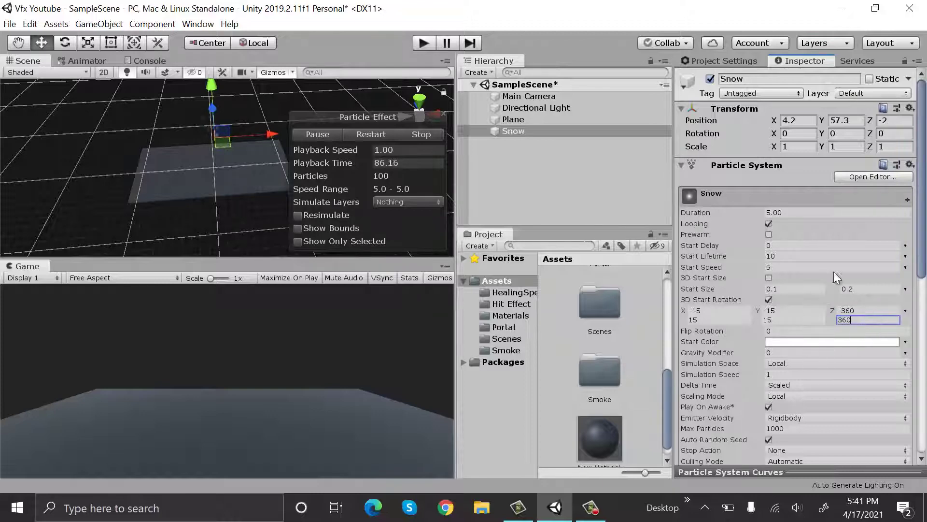
scroll(906, 255, "down", 5)
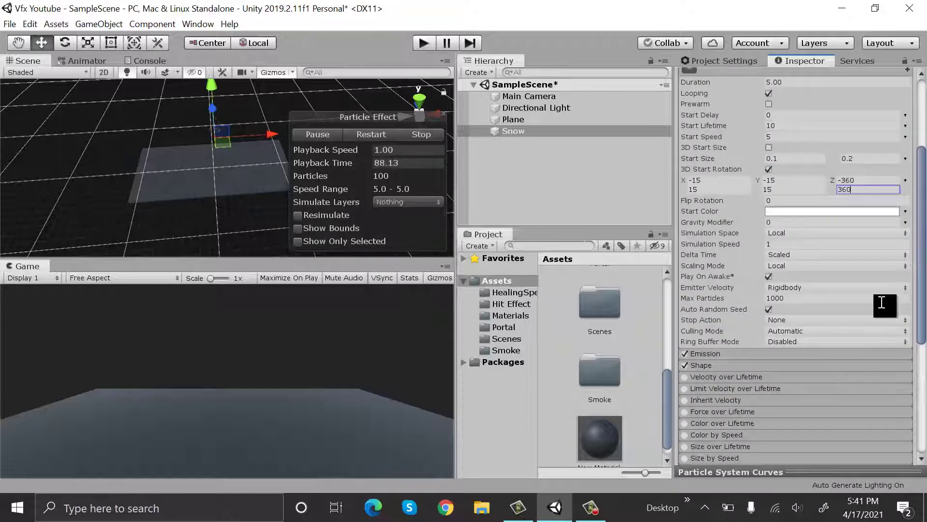
- Set the Emission module's Rate over Time to 100
left_click(734, 353)
left_click(809, 366)
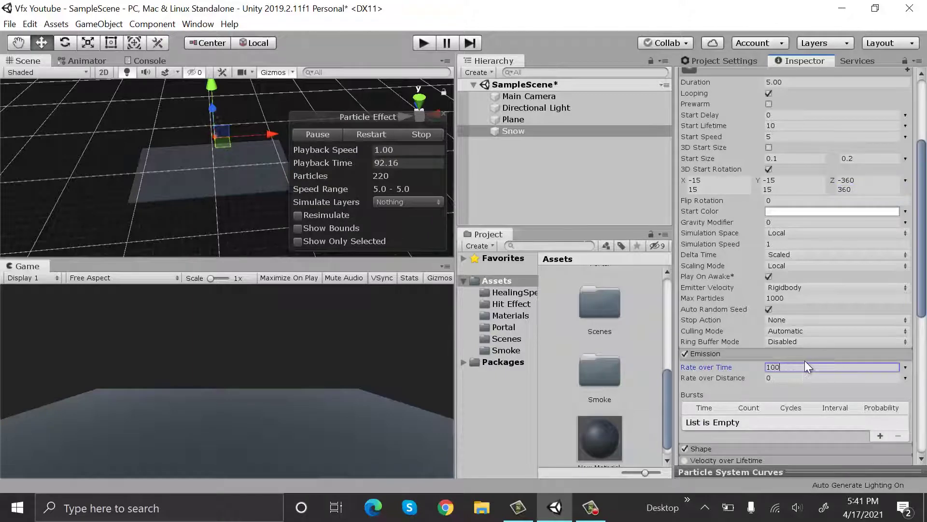
scroll(805, 361, "down", 5)
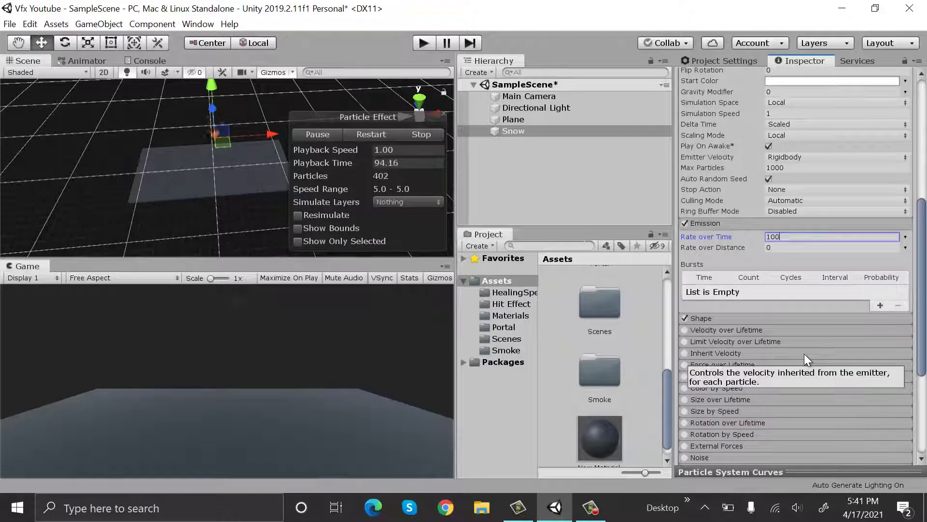
scroll(801, 328, "down", 5)
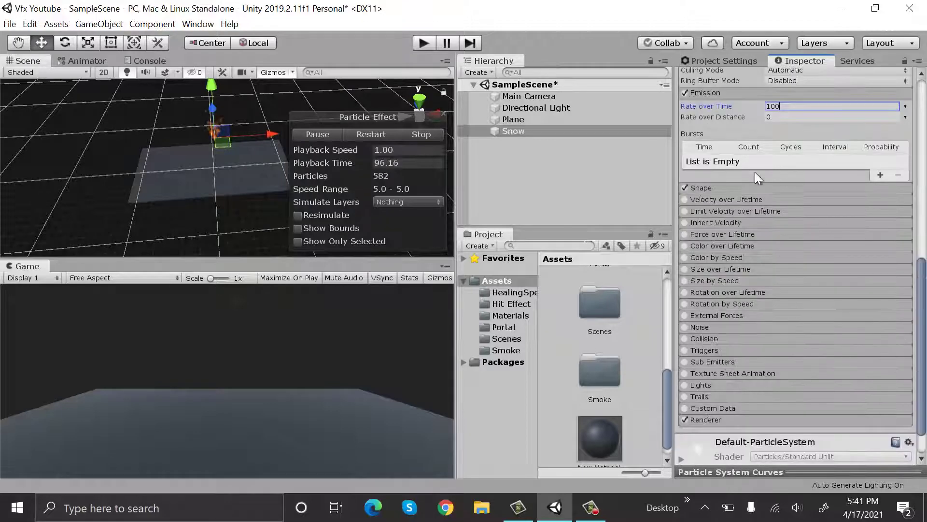
- Switch the emitter shape to Box and stretch its X scale wider
left_click(775, 188)
left_click(821, 202)
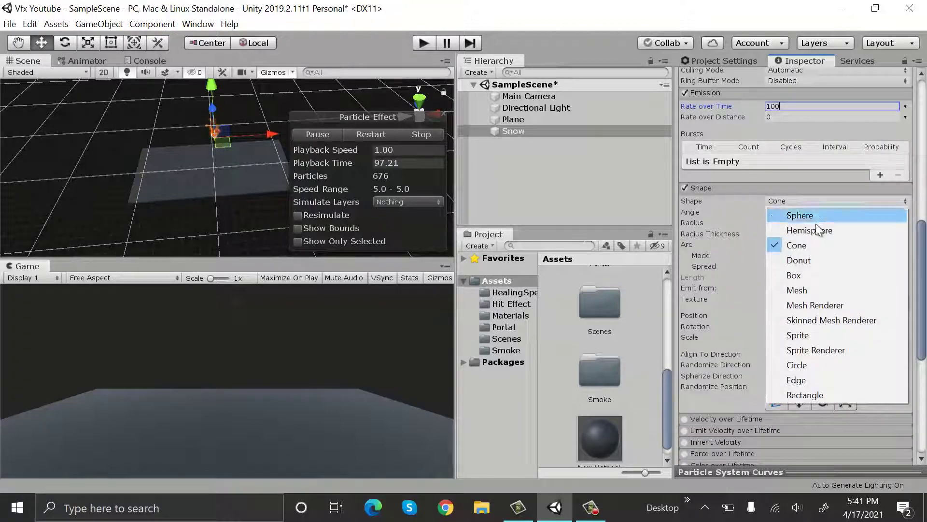
left_click(816, 277)
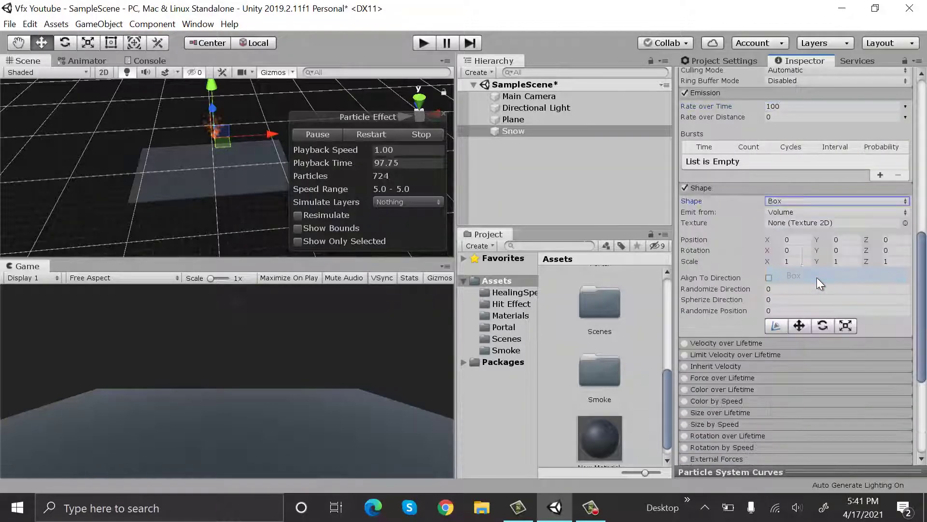
left_click(797, 262)
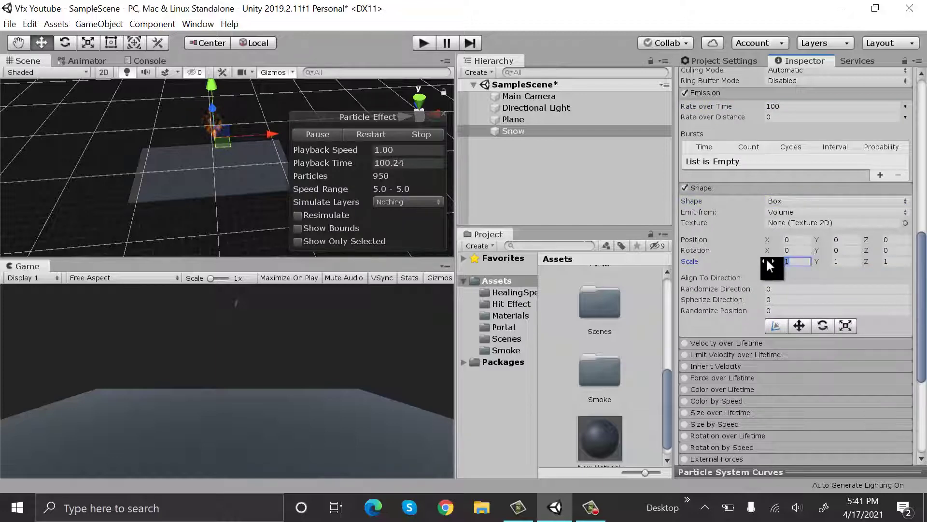
left_click_drag(851, 259, 327, 259)
scroll(227, 137, "up", 8)
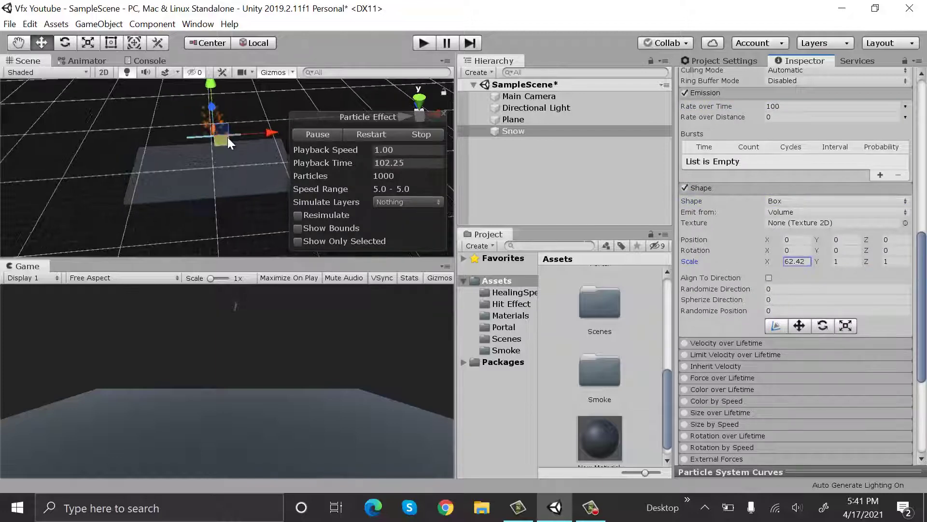
scroll(248, 86, "up", 2)
right_click_drag(96, 177, 138, 187)
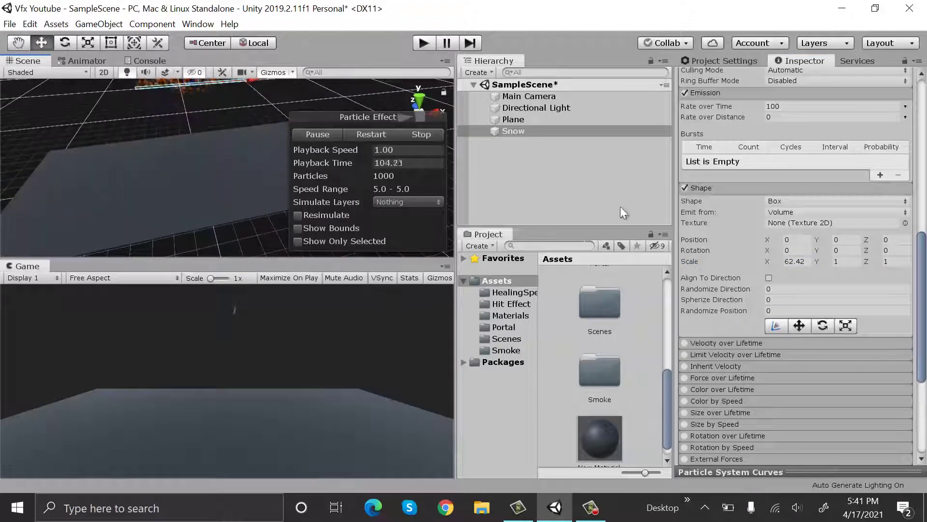
- Set the box scale to X 100, Y 10, Z 100
left_click(797, 262)
type("100")
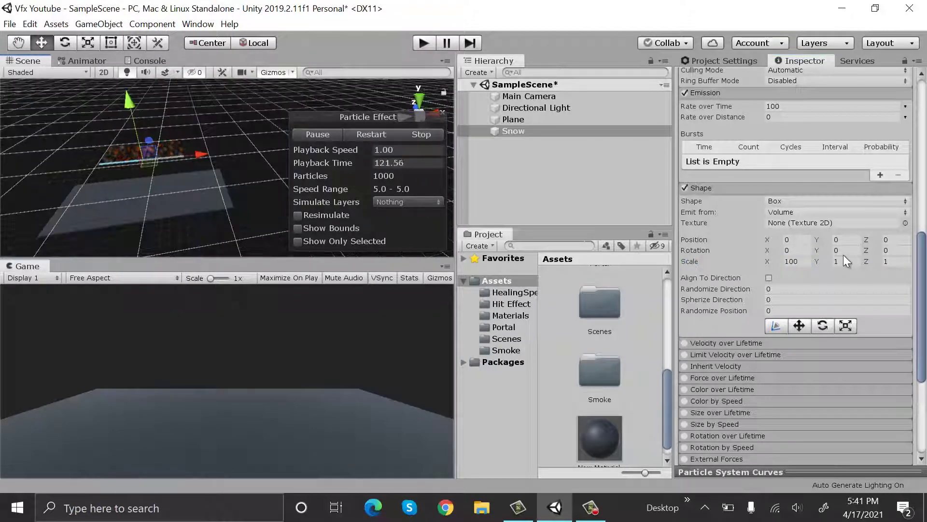
left_click(844, 257)
left_click(845, 260)
type("100")
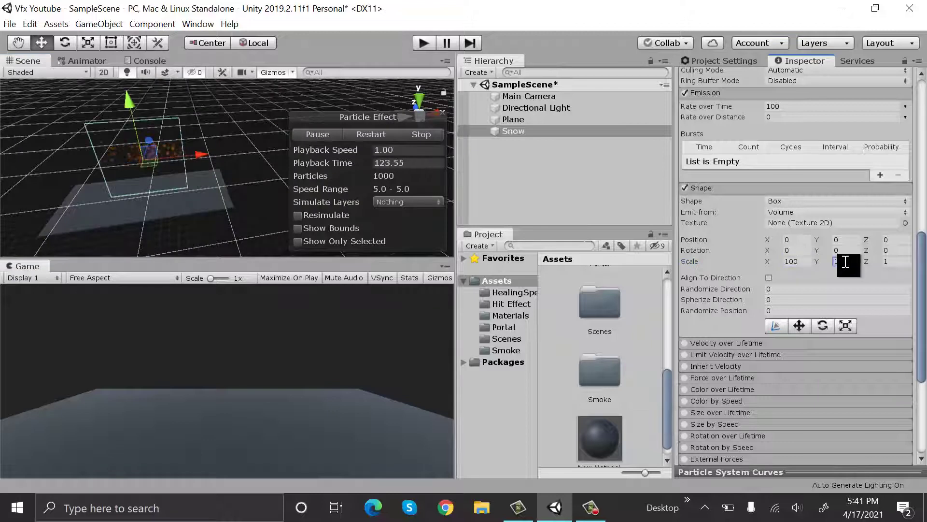
left_click(893, 261)
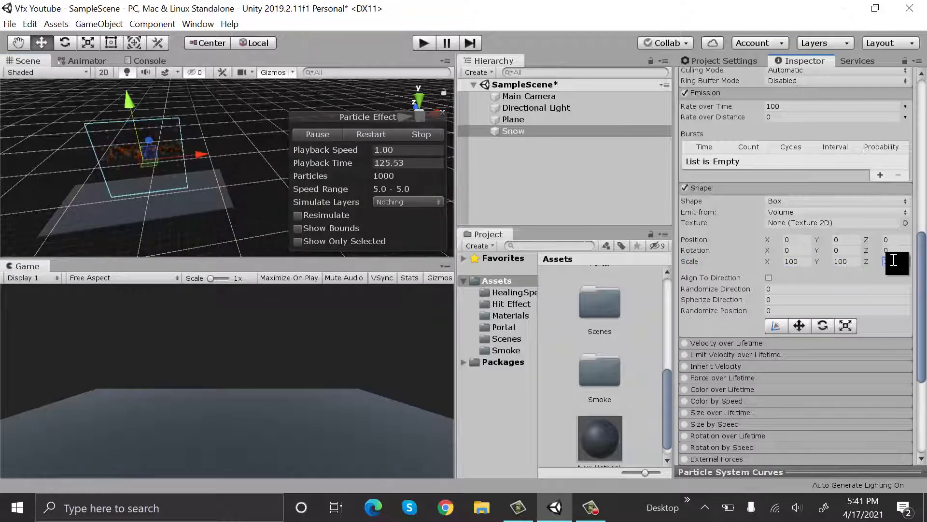
type("100")
left_click(847, 262)
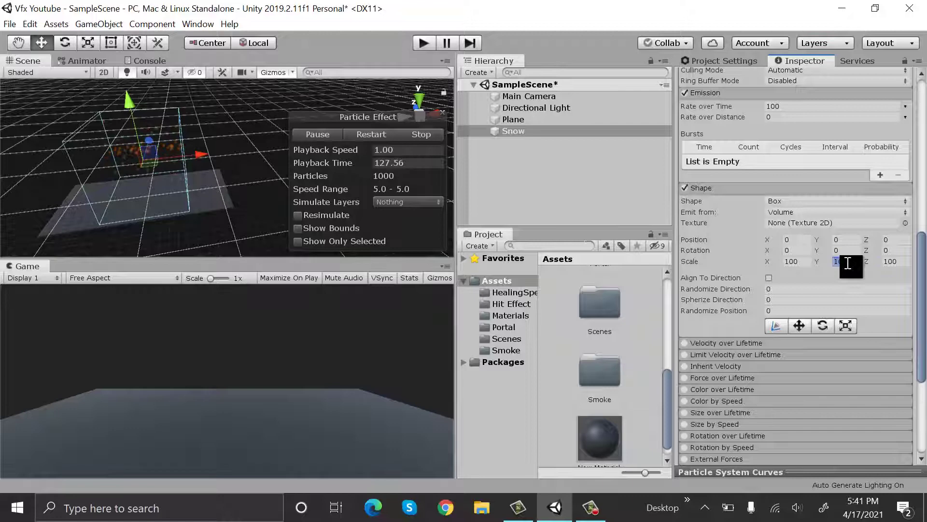
type("10")
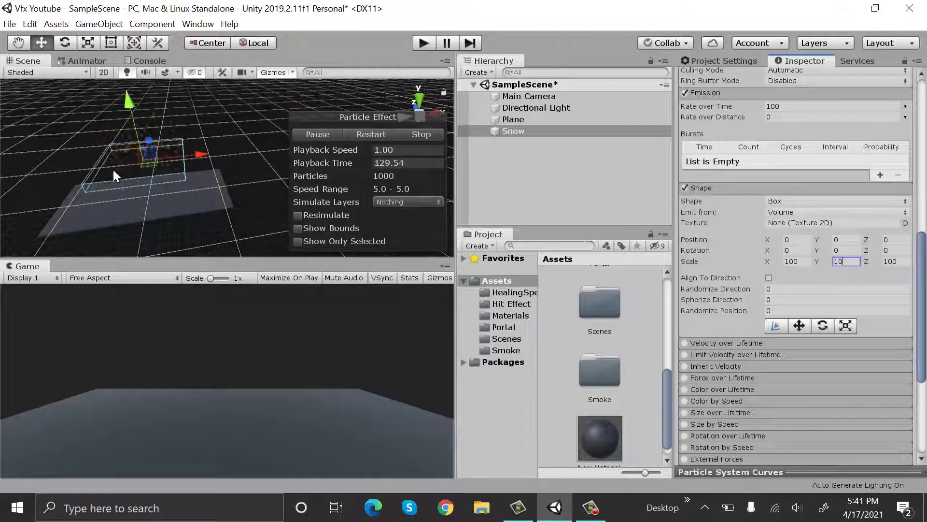
scroll(113, 170, "down", 3)
left_click_drag(95, 190, 426, 125, "alt")
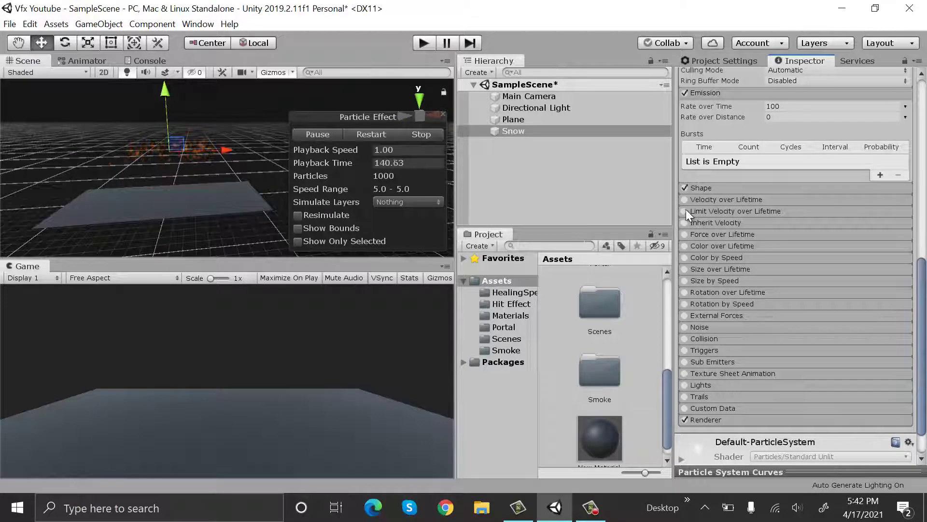
- Enable Velocity over Lifetime as random between two constants with X from -1 to 1
left_click(685, 199)
left_click(714, 199)
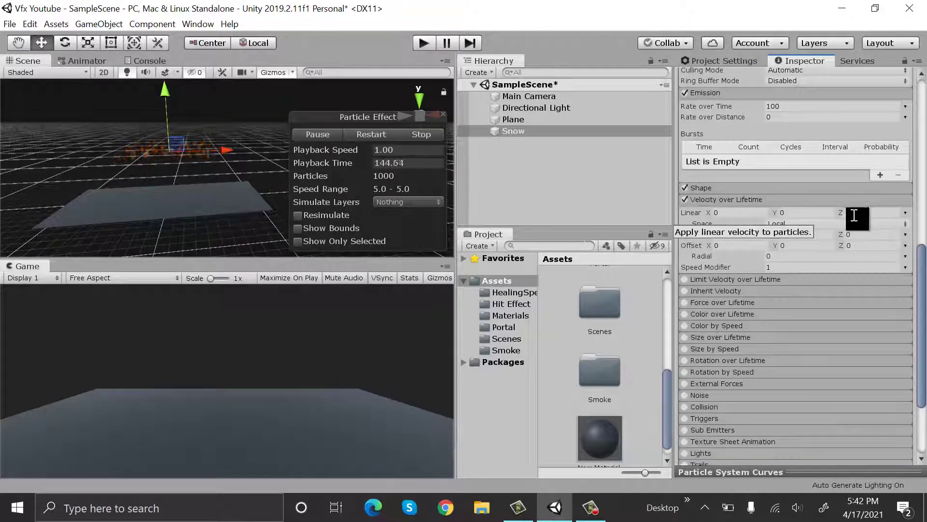
left_click(905, 212)
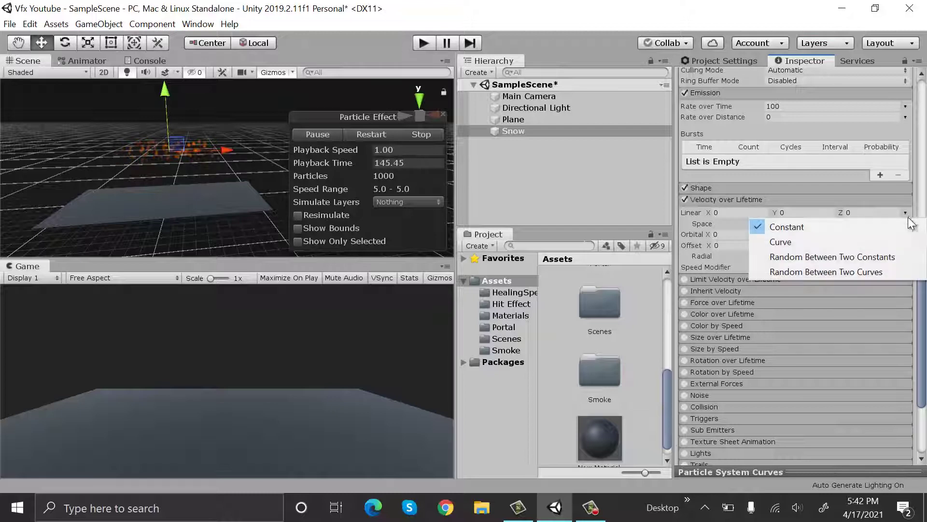
left_click(892, 256)
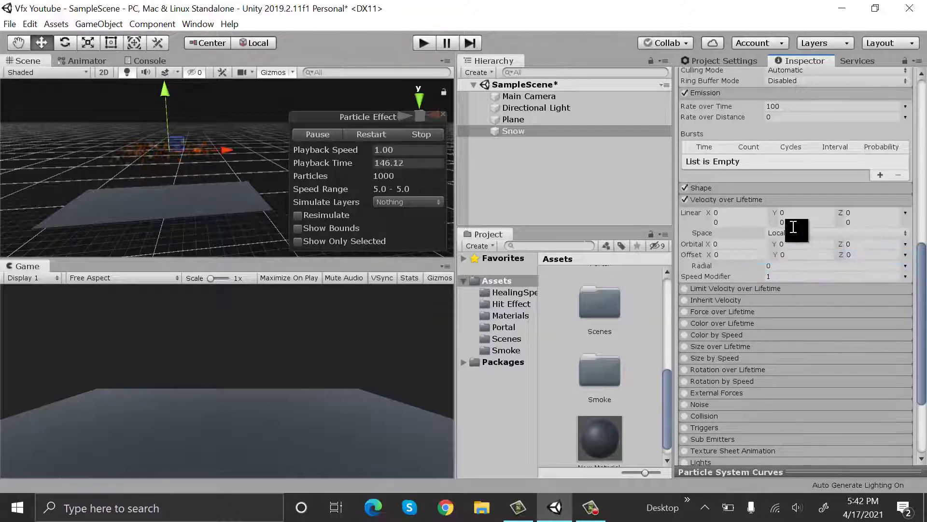
left_click(738, 212)
type("-1")
left_click(738, 222)
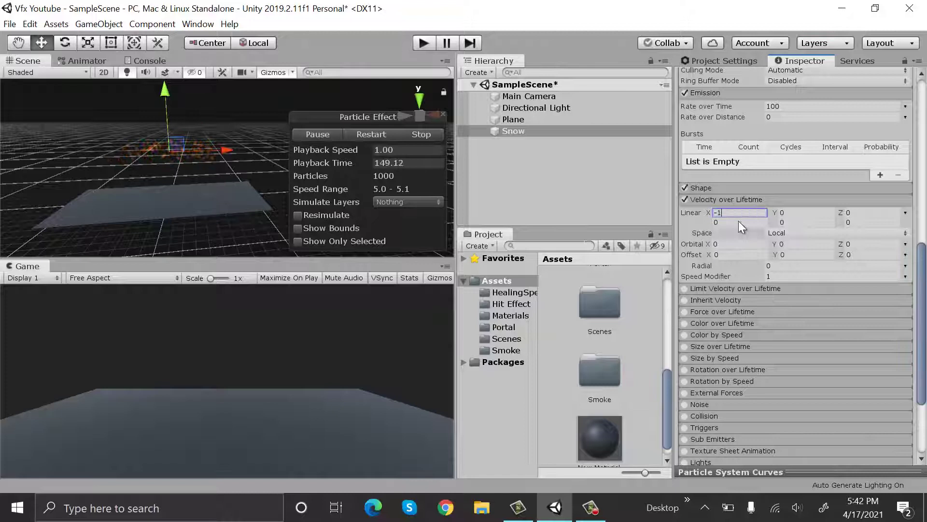
type("1")
- Set linear velocity Y from -1 to -2 and Z from -1 to 1
left_click(806, 212)
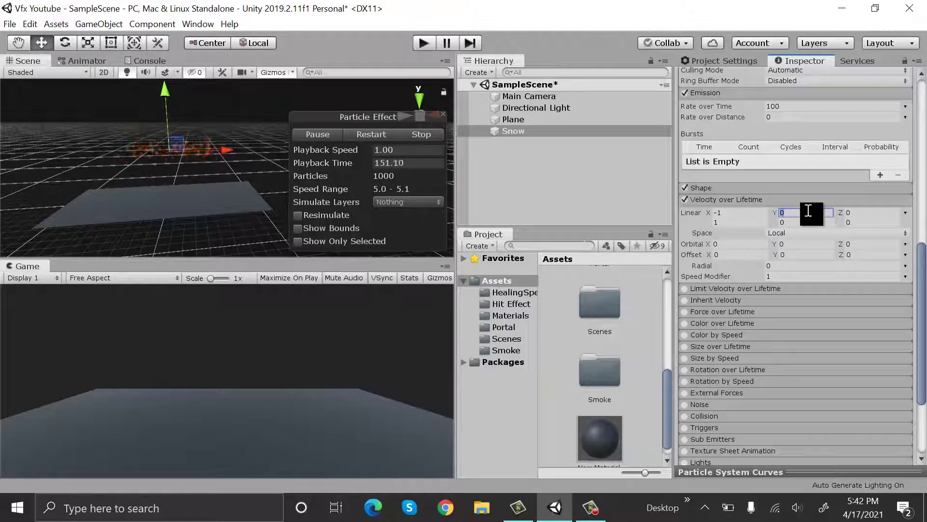
left_click(807, 221)
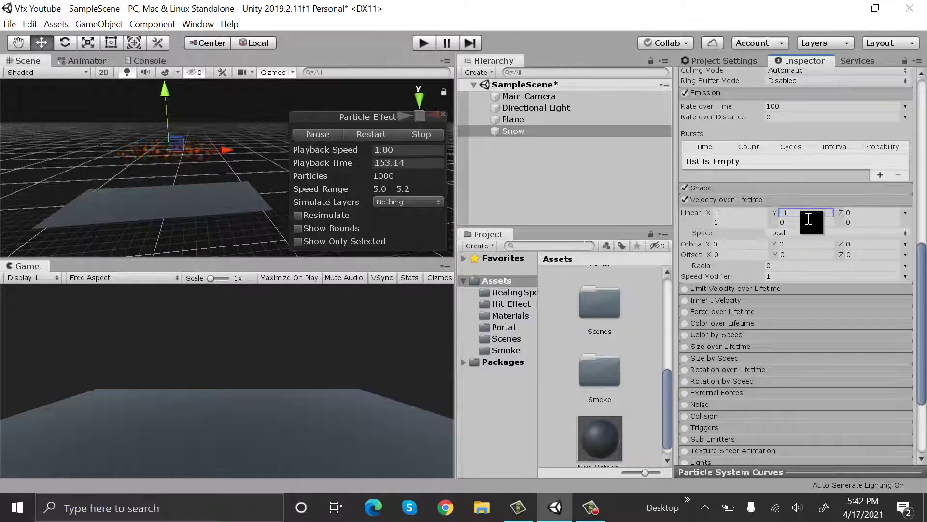
type("1")
left_click(861, 213)
type("-")
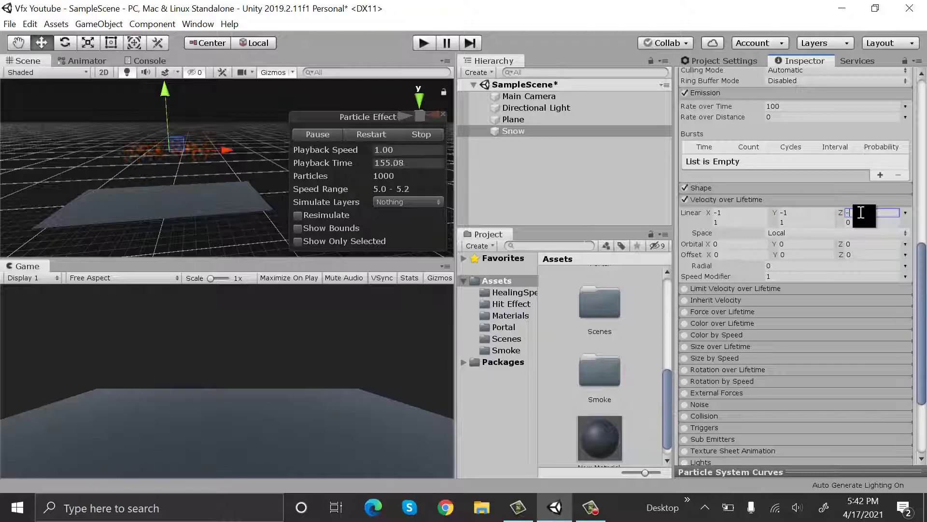
type("1")
left_click(863, 223)
type("1")
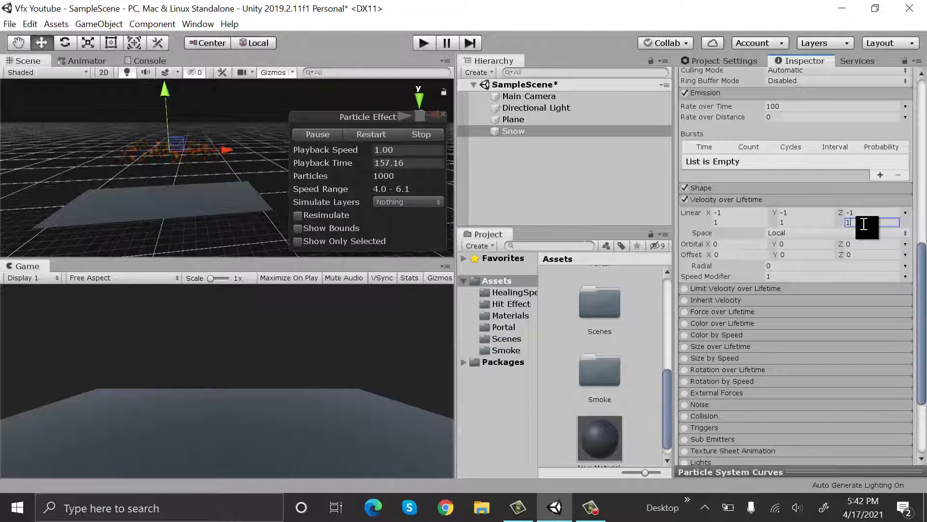
left_click(818, 223)
type("-2")
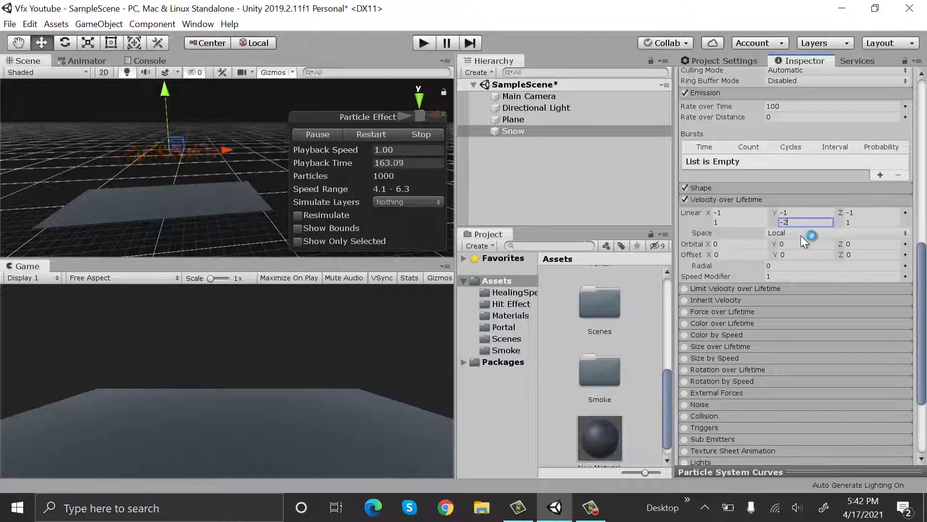
left_click(777, 200)
left_click_drag(922, 357, 926, 277)
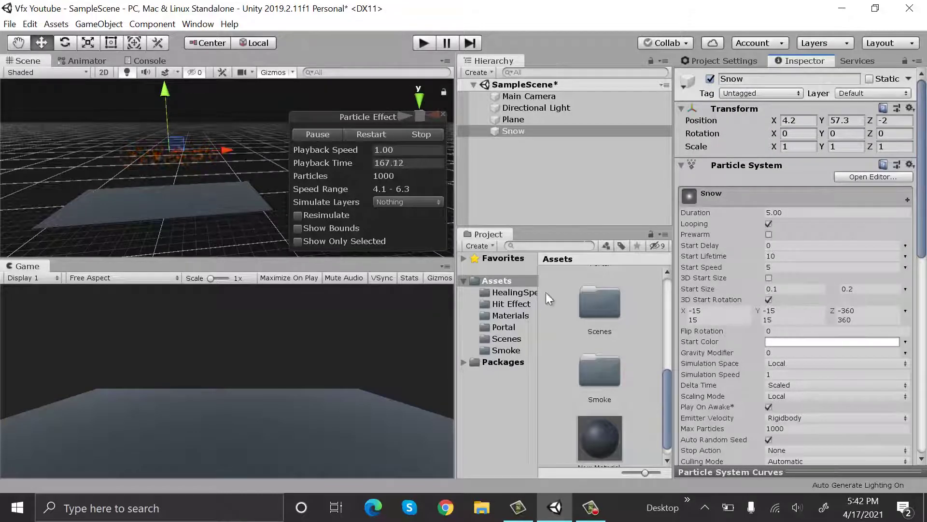
- Reselect only the Snow particle system in the Hierarchy
left_click(546, 98)
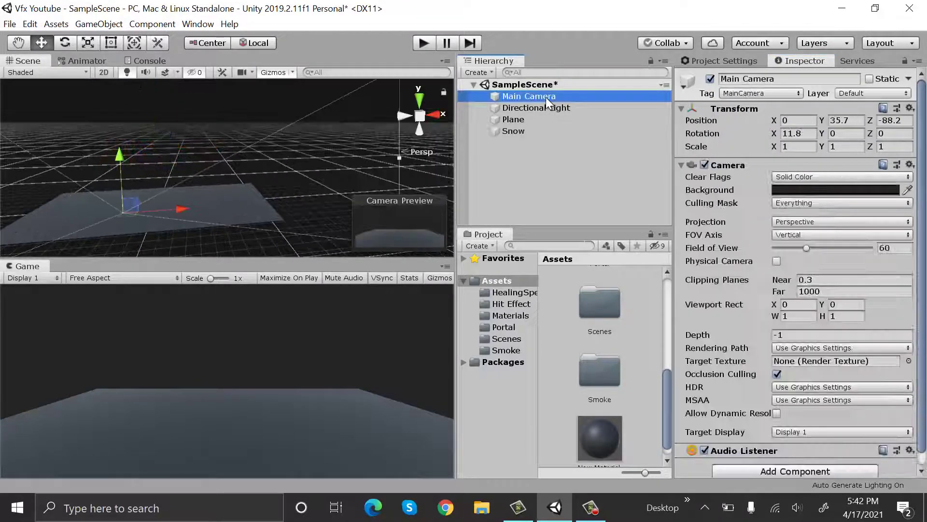
left_click(513, 132, "ctrl")
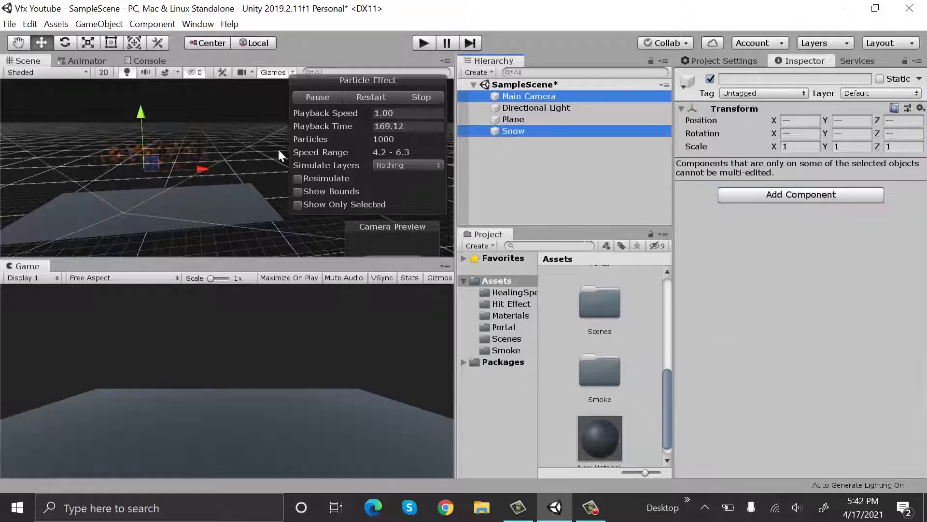
left_click_drag(277, 148, 73, 193, "alt")
left_click(559, 132)
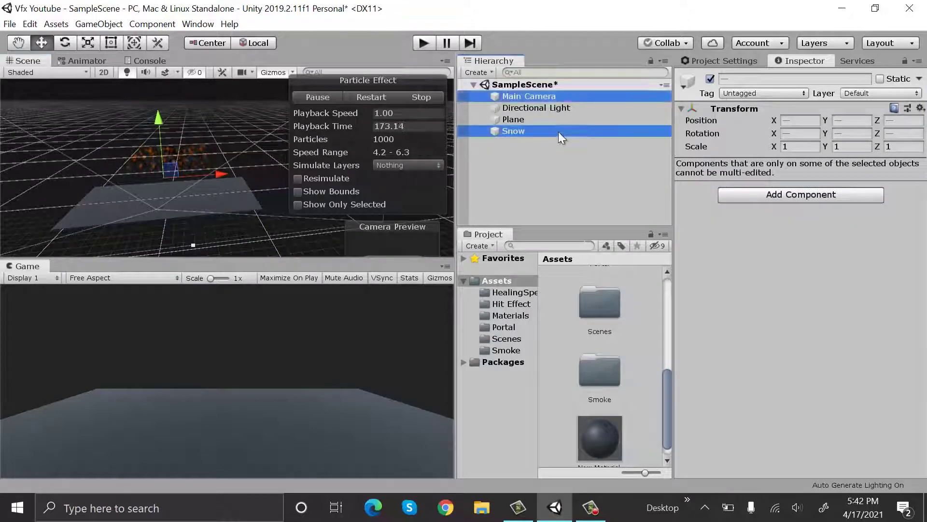
left_click(558, 131)
scroll(796, 217, "down", 6)
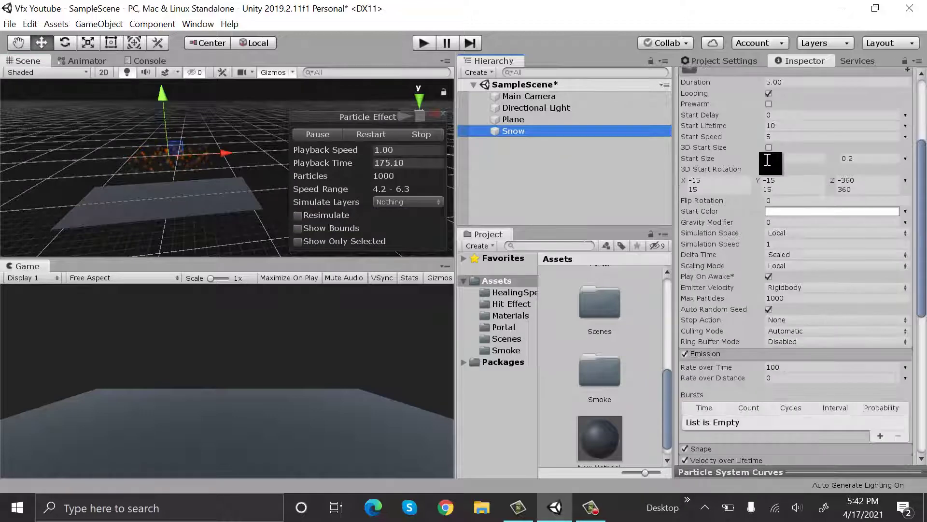
- Set Start Size to 0.5–2 and enter -30 for the maximum Y velocity
left_click(869, 159)
type("1.52")
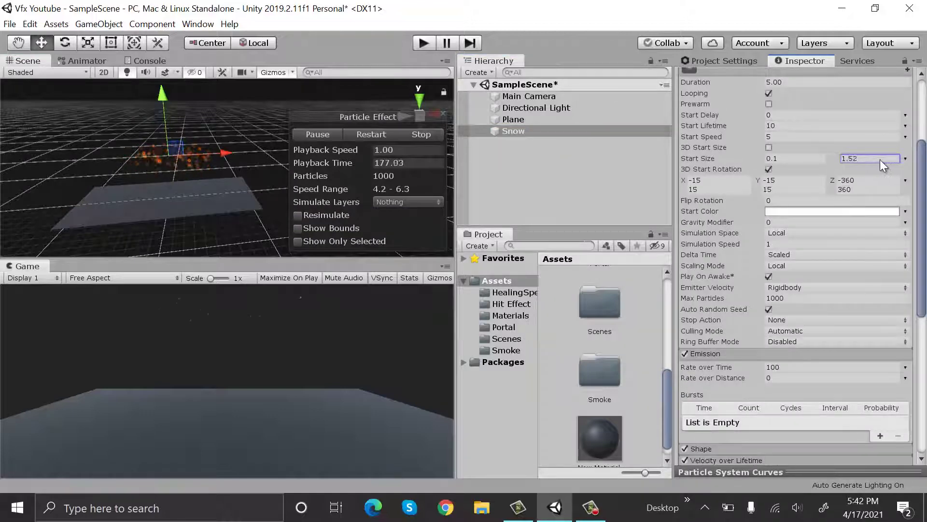
mouse_move(880, 160)
left_mouse_down()
mouse_move(902, 159)
mouse_move(875, 164)
left_mouse_up()
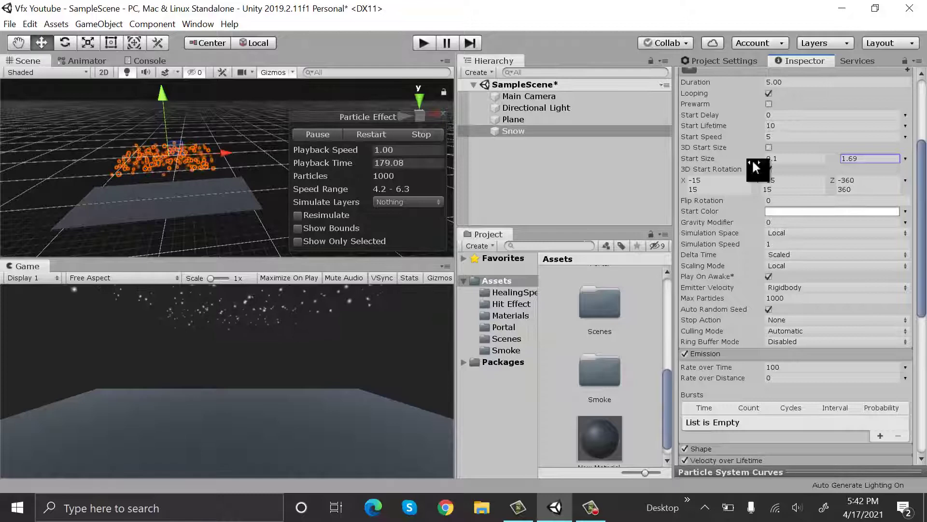
left_click(872, 159)
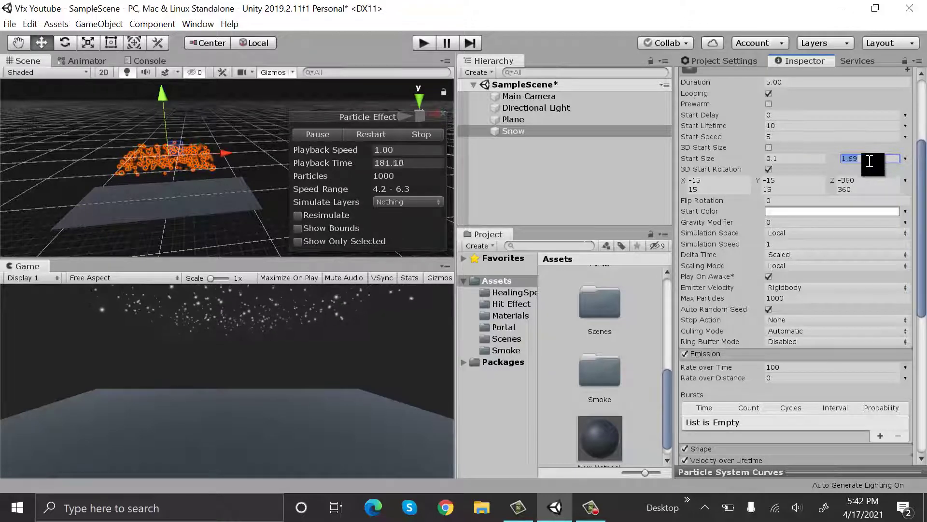
left_click(799, 157)
type("1")
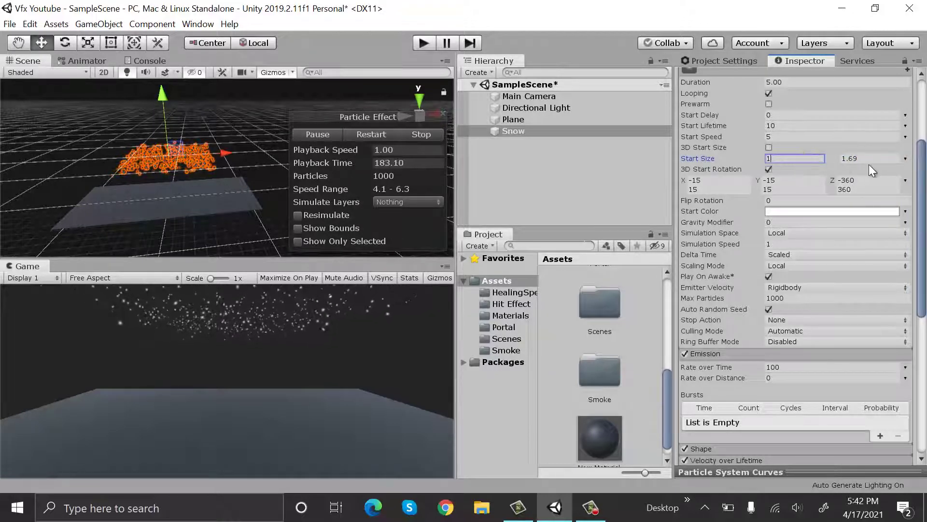
double_click(795, 160)
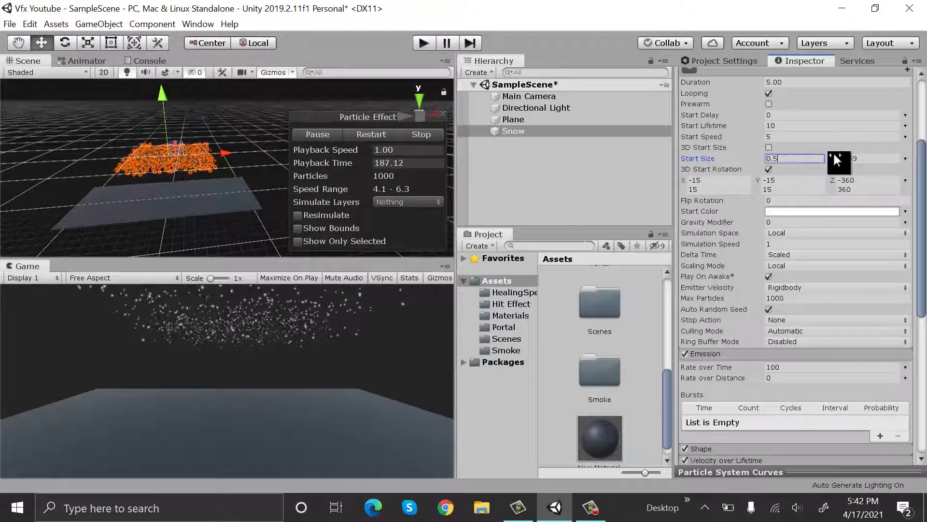
left_click(867, 155)
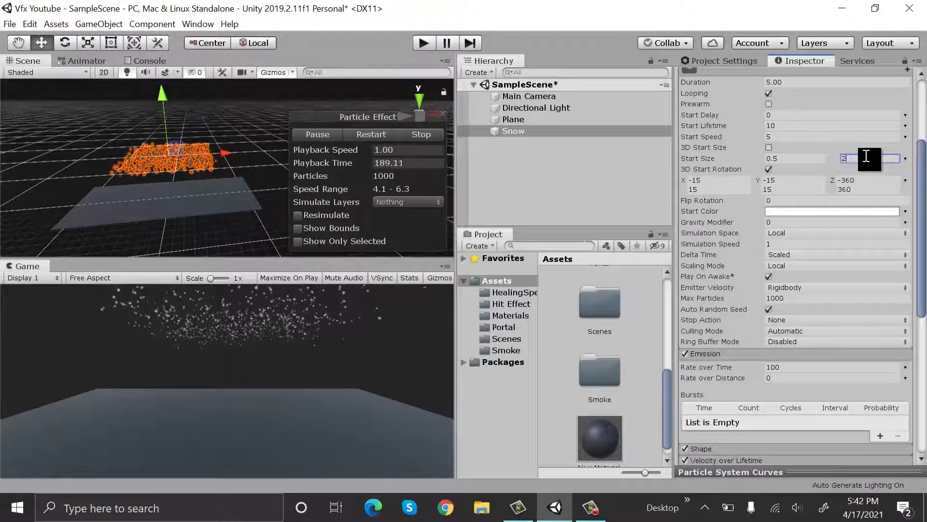
type("2")
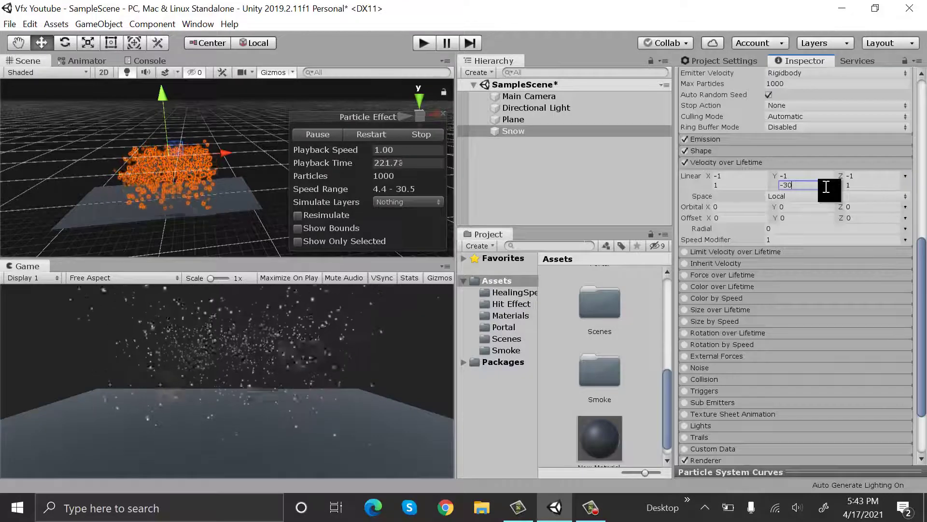
type("-30")
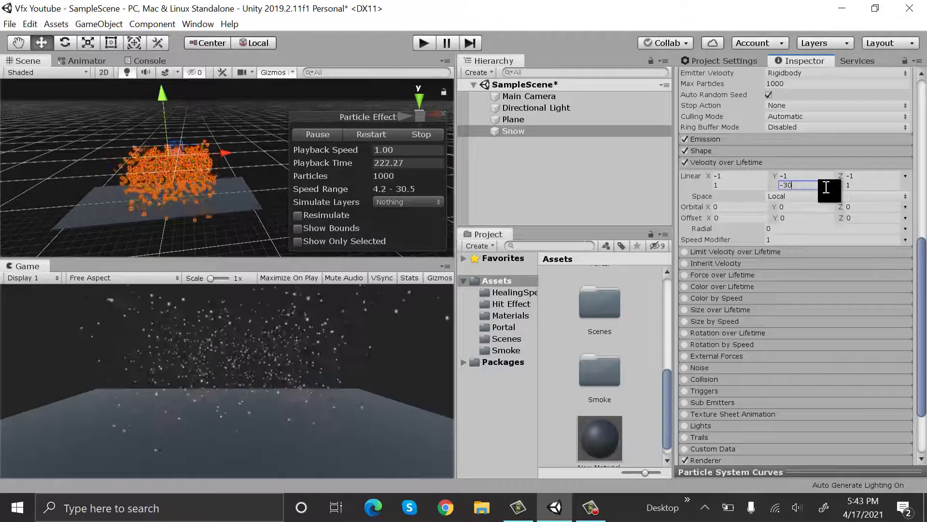
- Enable Color over Lifetime with a white gradient, adding an alpha key at 81.5%
left_click(844, 163)
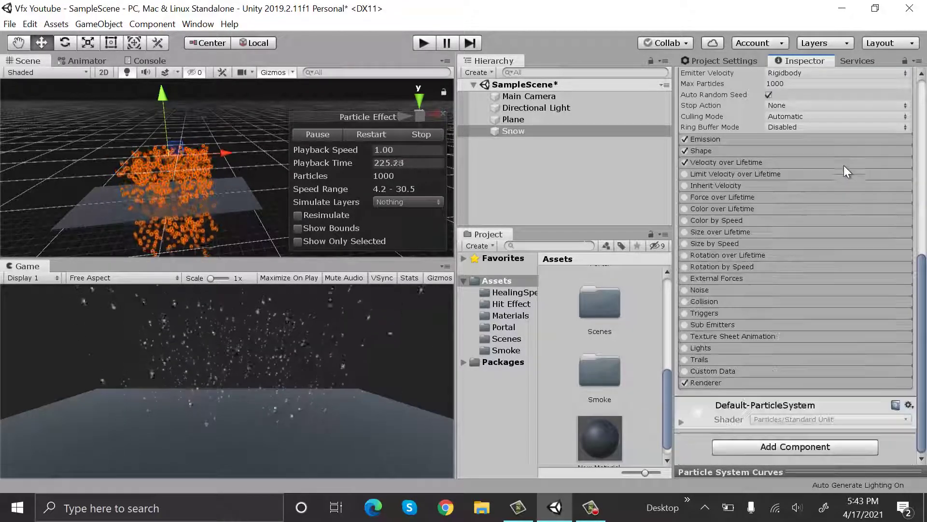
left_click(682, 210)
left_click(717, 210)
left_click(829, 222)
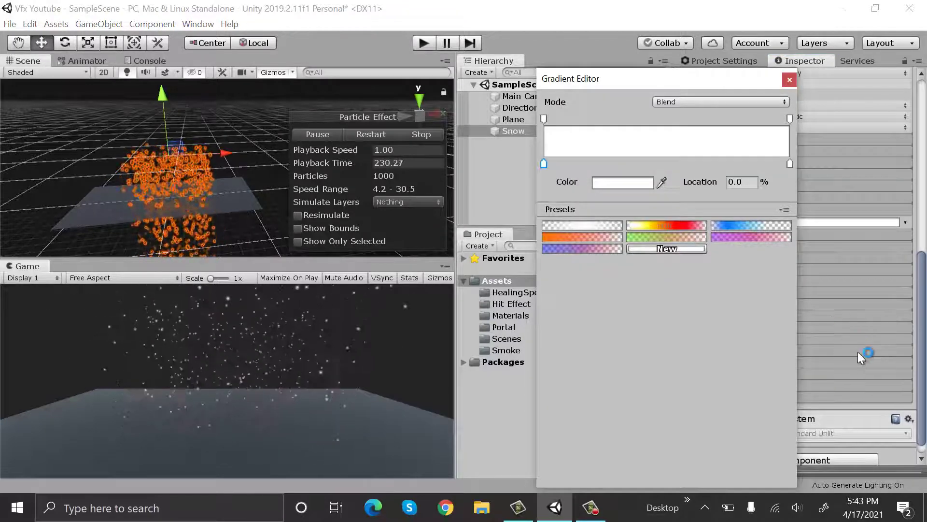
left_click(744, 119)
left_click(790, 118)
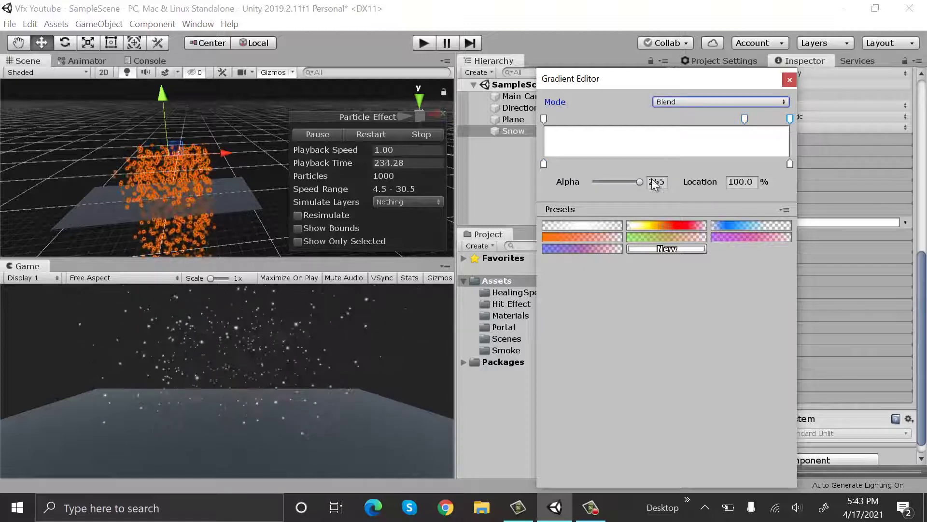
left_click(789, 79)
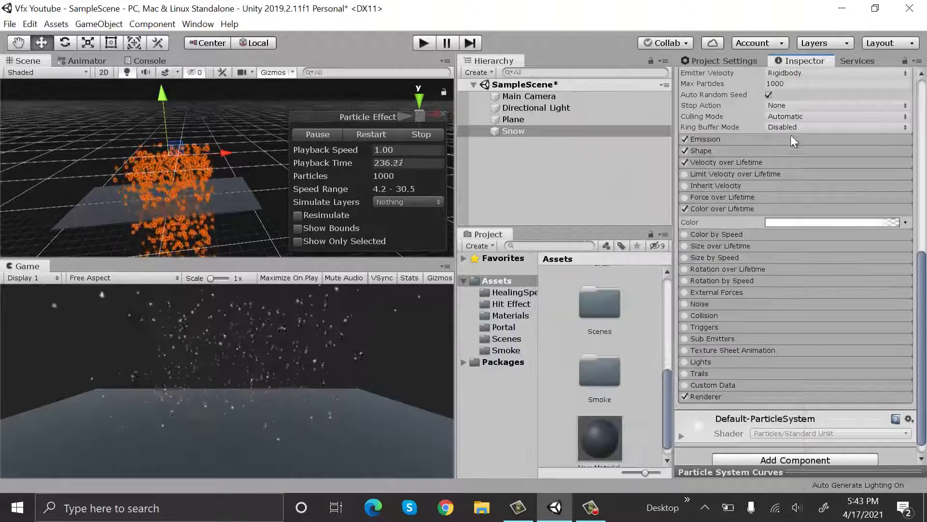
- Turn on the Collision module with Type set to World
left_click(776, 209)
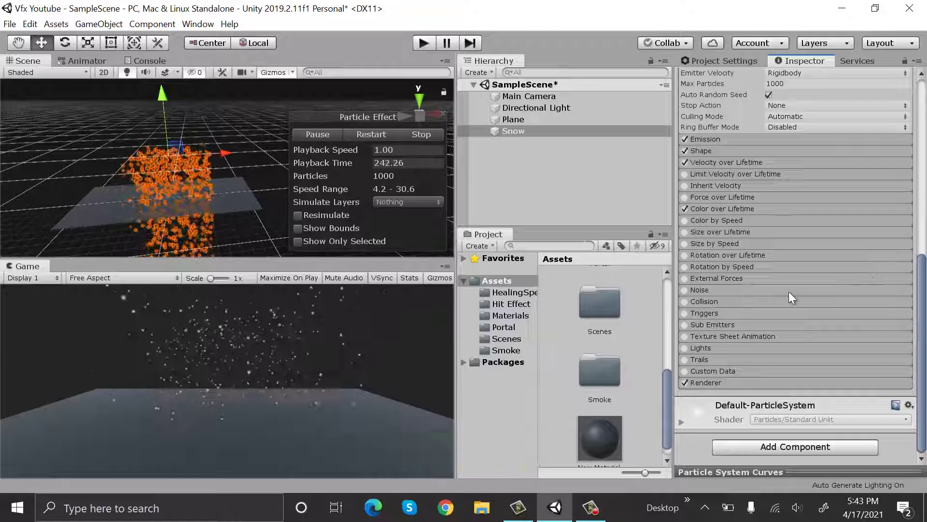
left_click(717, 300)
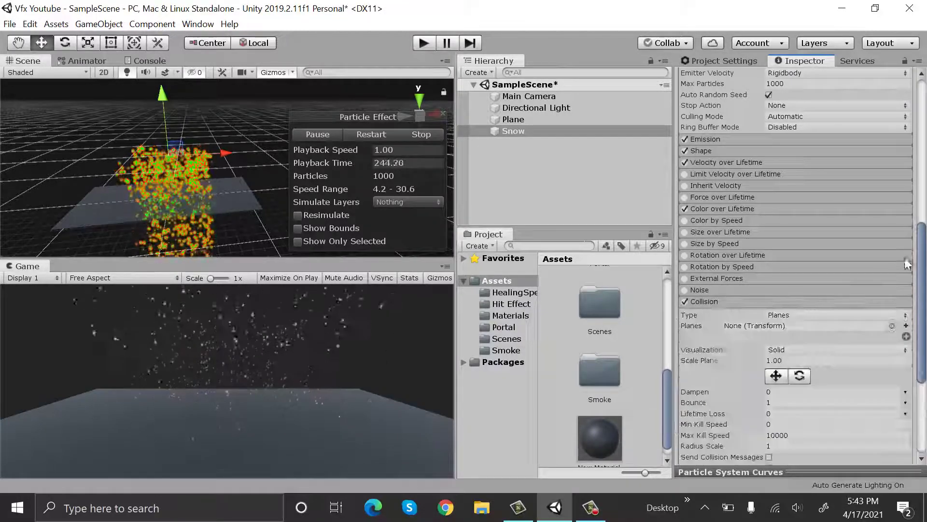
scroll(777, 249, "down", 5)
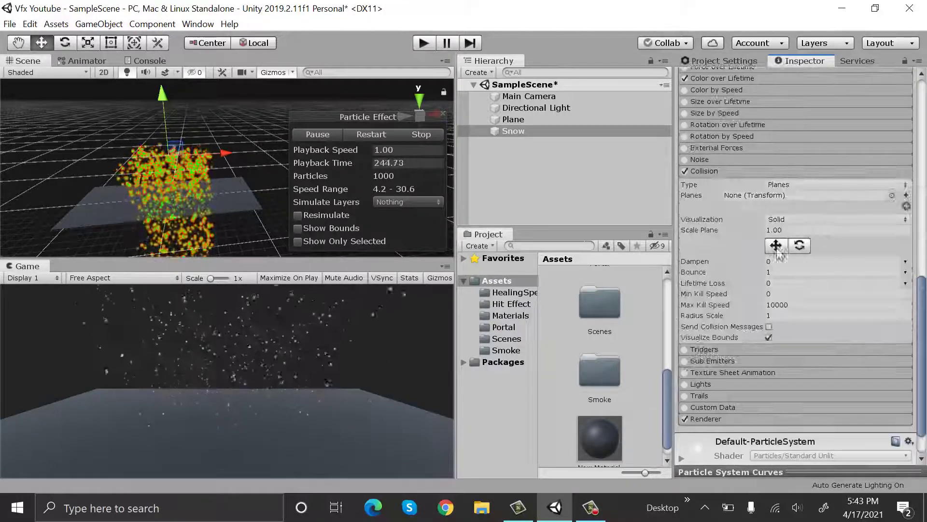
left_click(805, 188)
left_click(813, 213)
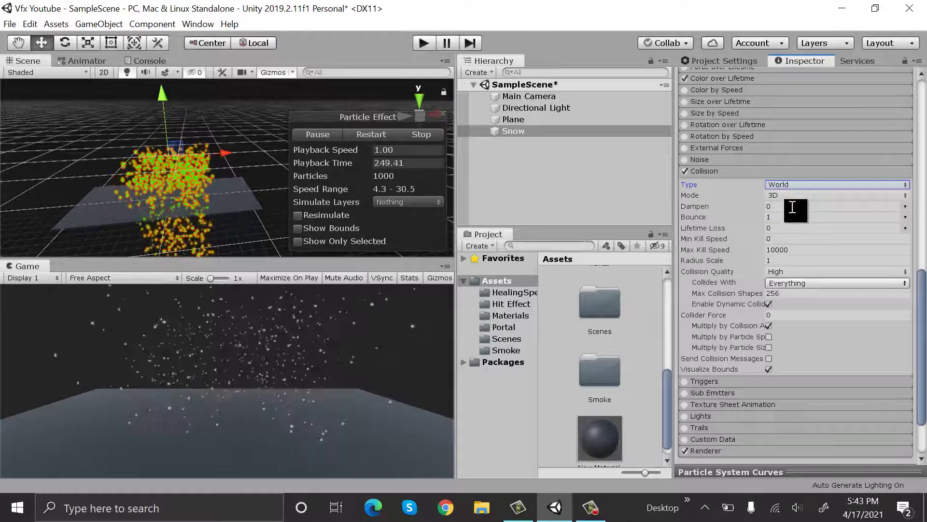
- Set collision Dampen to 1, Bounce to 0 and Radius Scale to 0.5
left_click(797, 206)
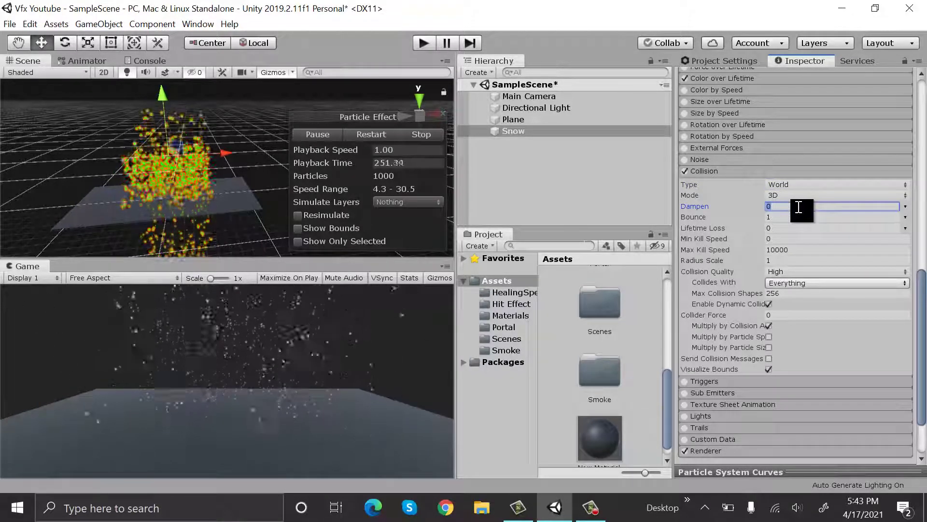
type("1")
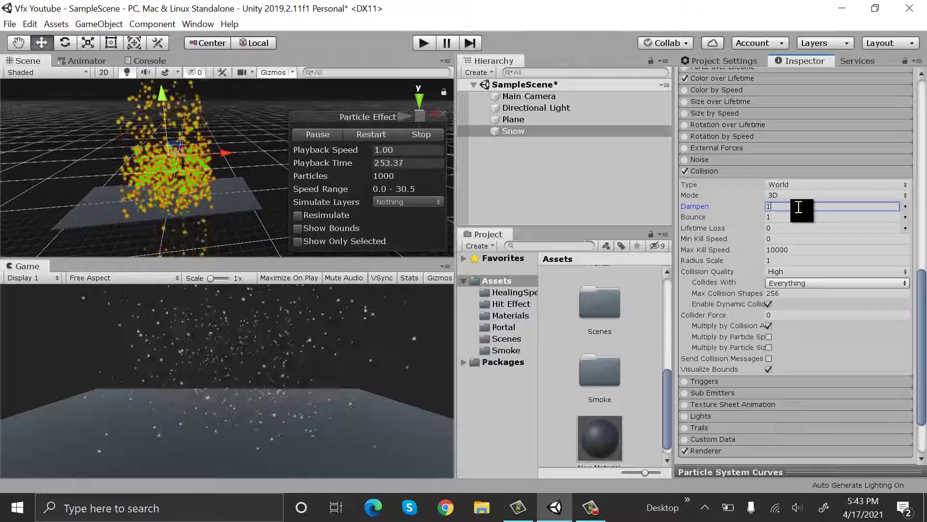
left_click(796, 217)
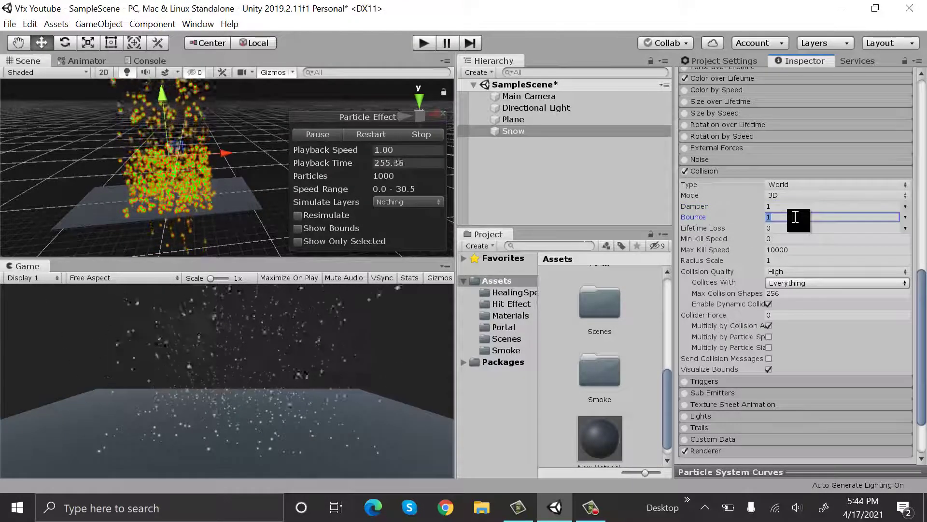
type("0")
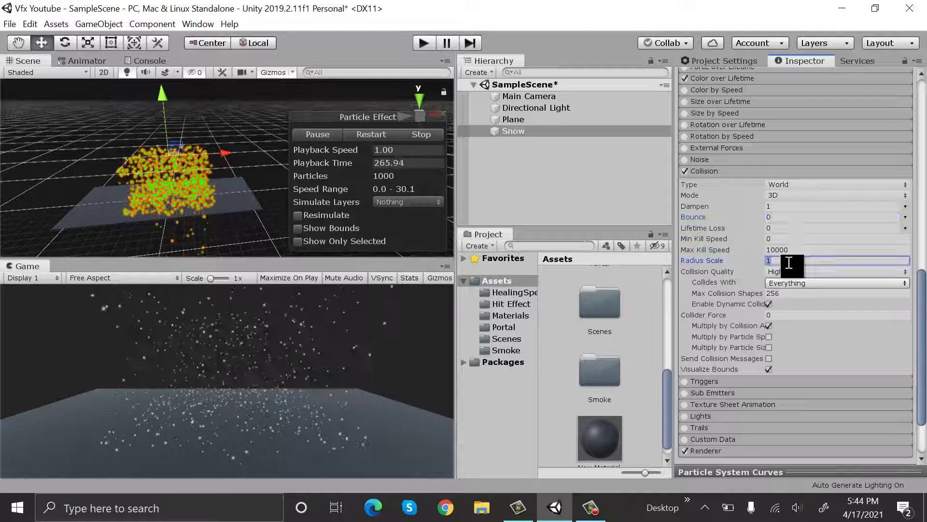
type("0.5")
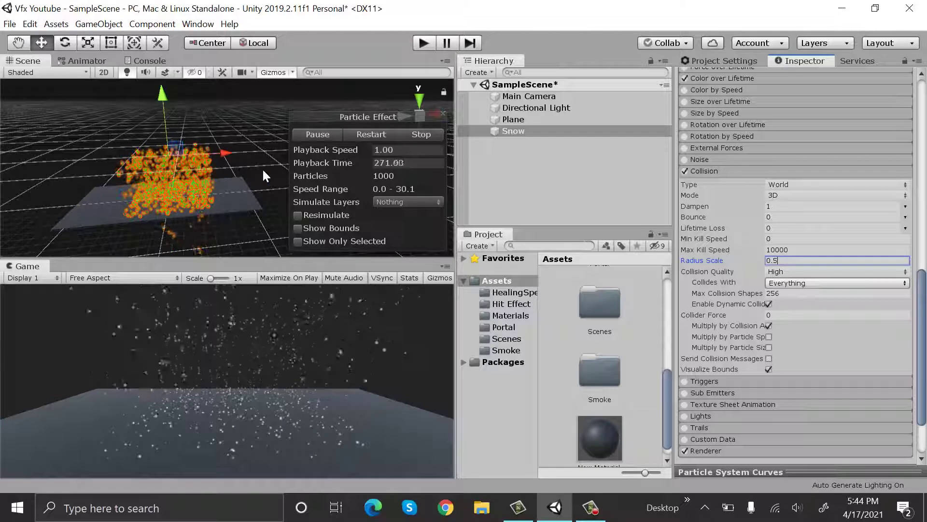
scroll(239, 144, "down", 3)
left_click_drag(197, 120, 196, 273, "alt")
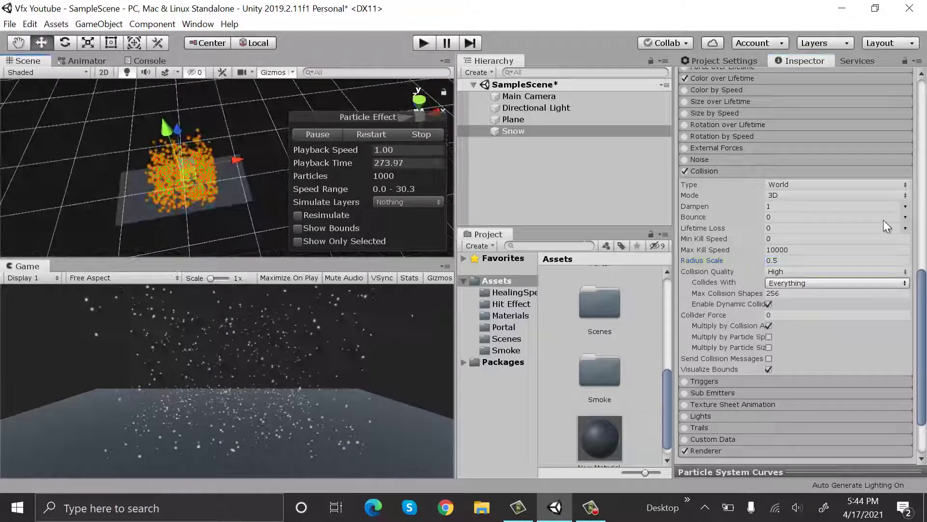
scroll(884, 221, "up", 11)
scroll(876, 239, "down", 9)
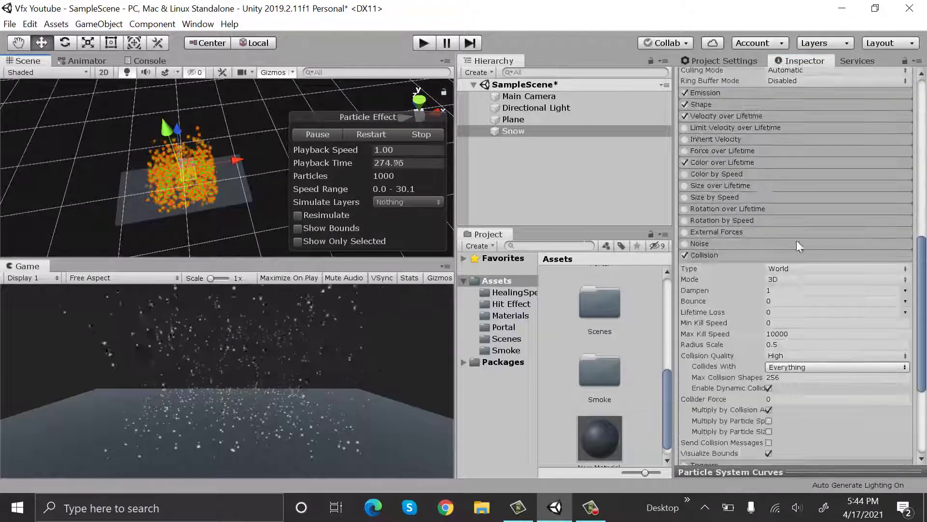
- Set the emitter box's X and Z scale to 300
left_click(771, 105)
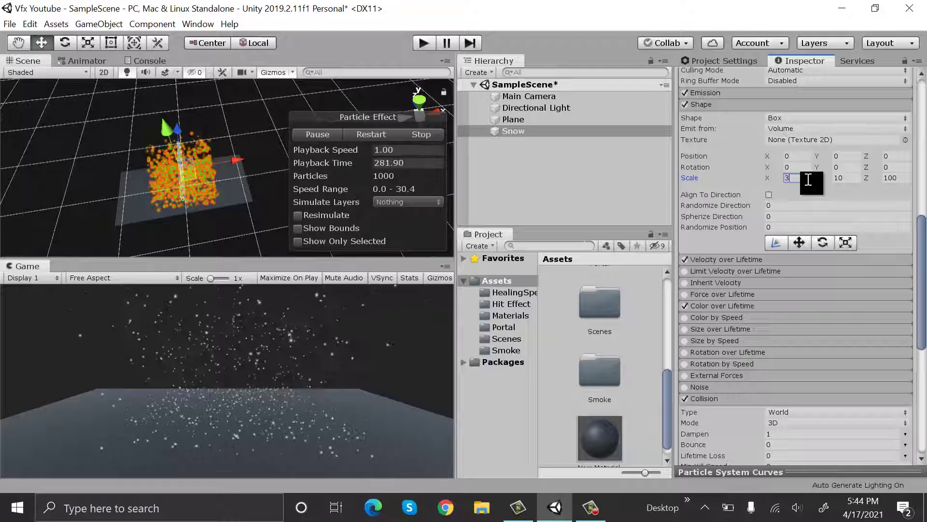
type("300")
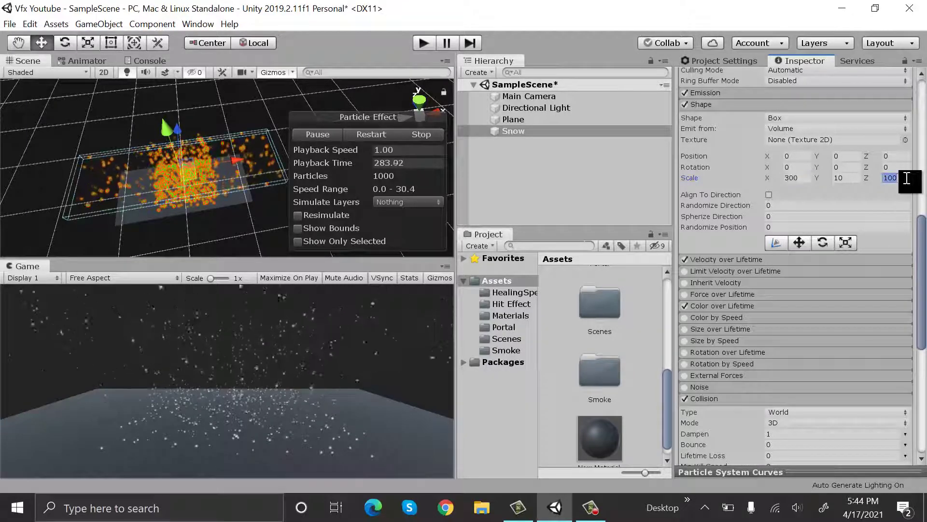
left_click(906, 178)
type("30")
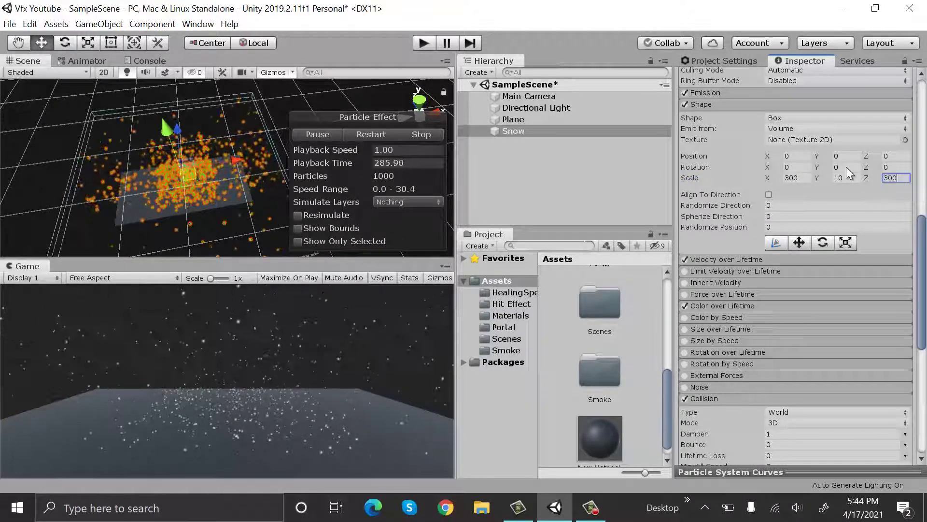
left_click_drag(275, 257, 275, 212)
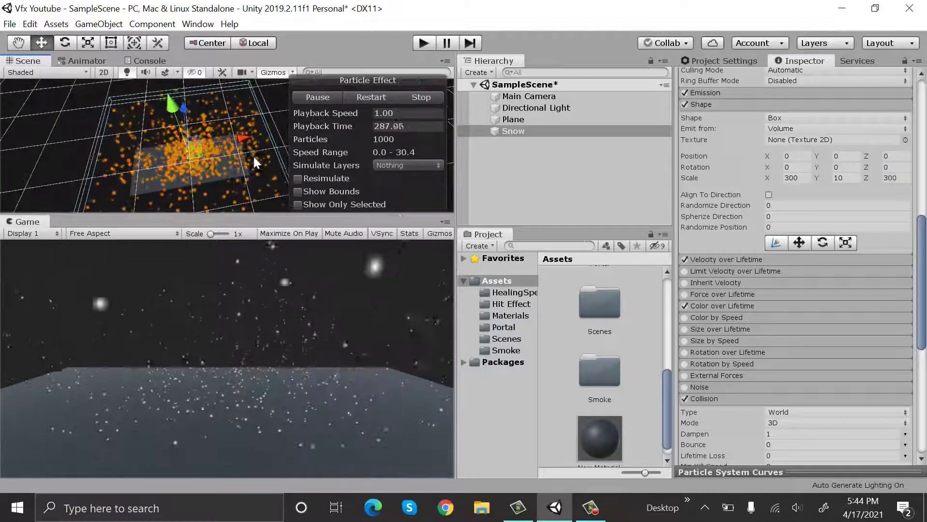
- Orbit to the wide emitter and enlarge the Scene and Game views to watch snow fall
left_click_drag(253, 154, 163, 72, "alt")
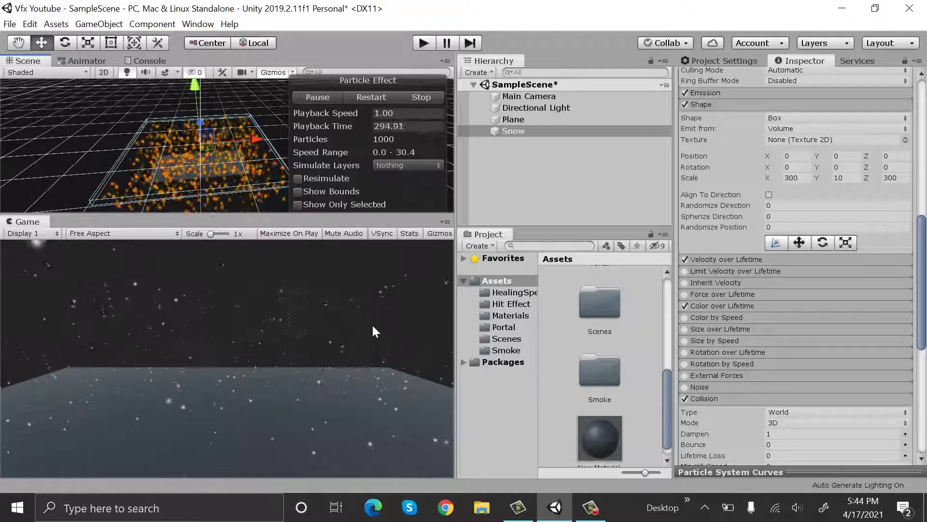
left_click_drag(456, 290, 606, 272)
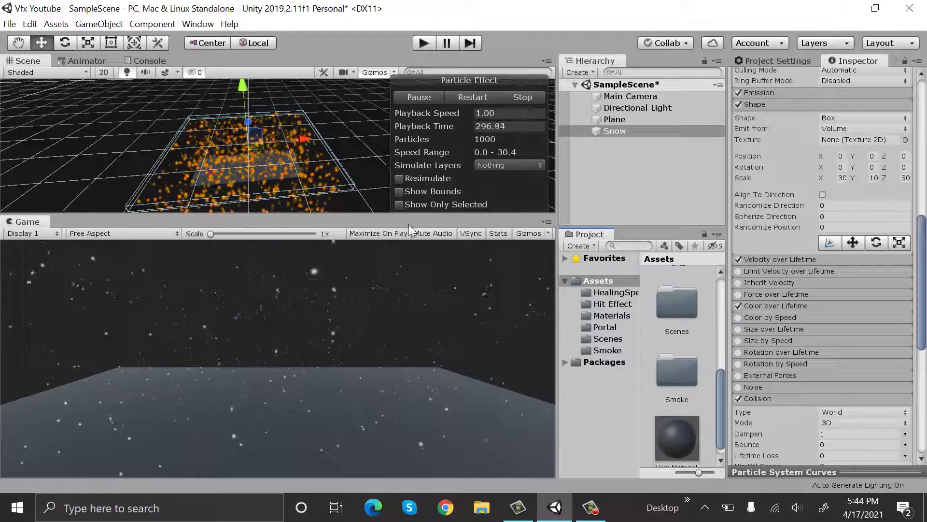